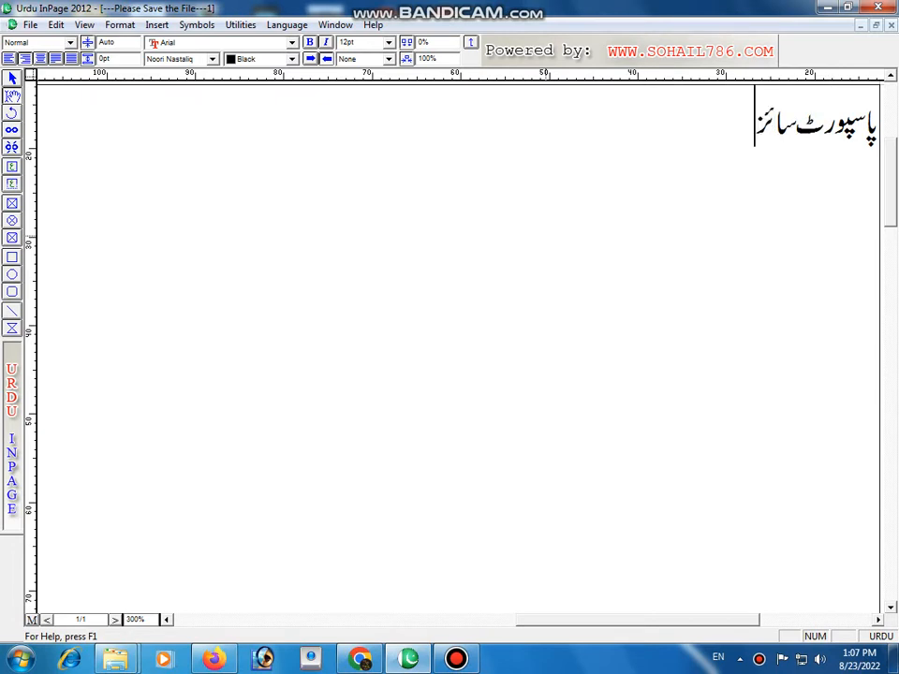
# Step: Complete the first line with "فوٹو کیسے بنائیں۔" and start a new line below it
pyautogui.write('یسے بنائیں')
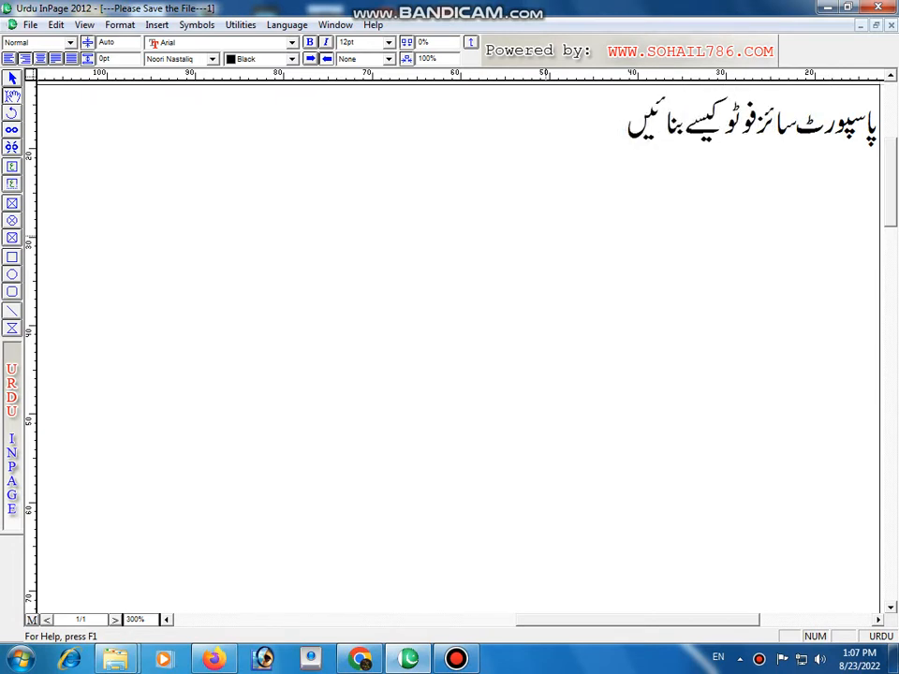
pyautogui.write('۔')
pyautogui.press('Return')
# Step: Write the second line "بہت ہی آسان طریقہ بتاتا ہوں۔" and start a new line below it
pyautogui.write('بہت ہی')
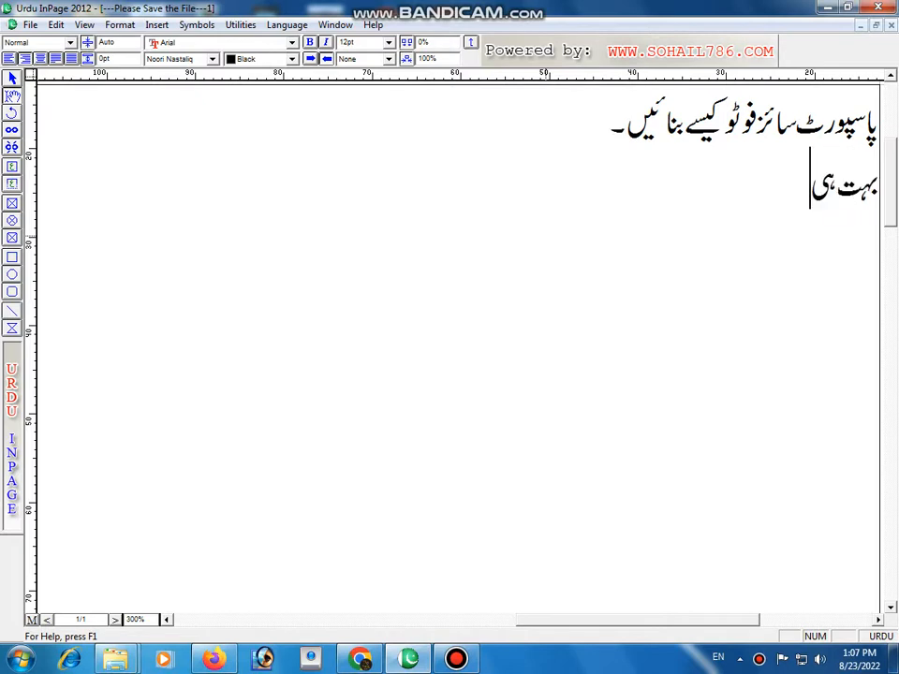
pyautogui.write(' آسان طر')
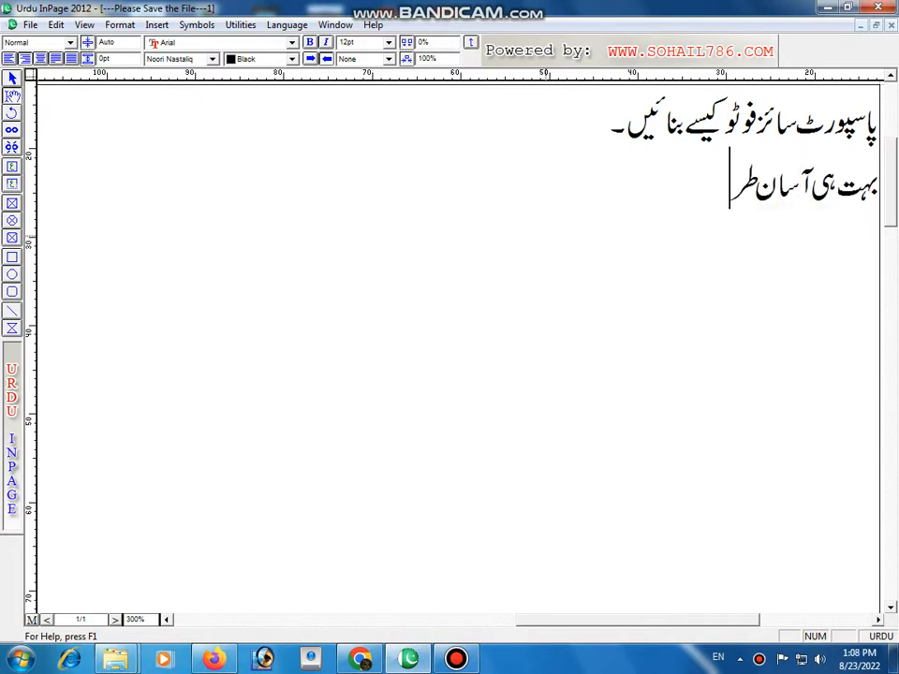
pyautogui.write('یقہ بتات')
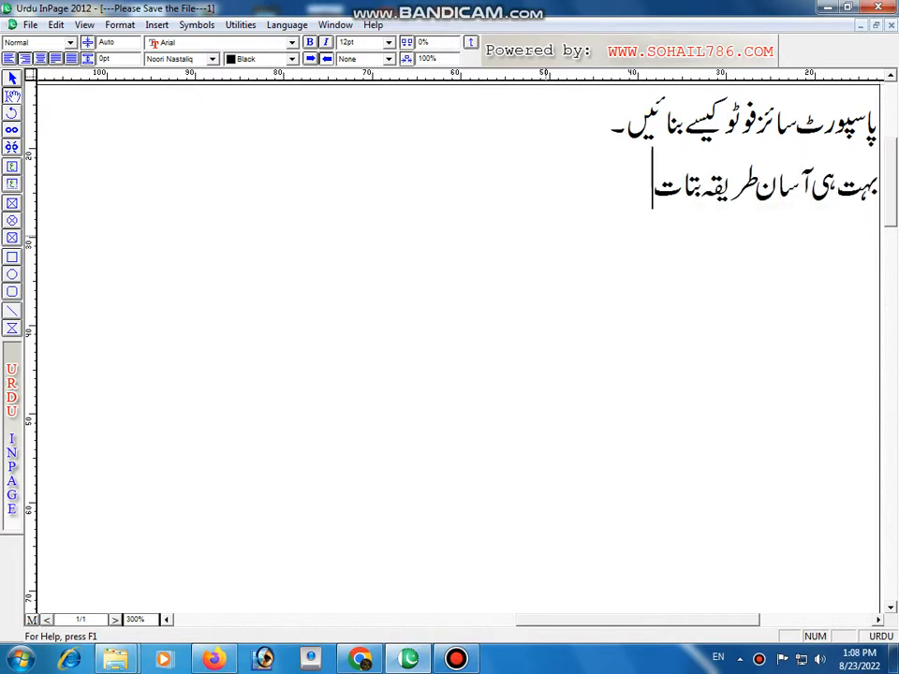
pyautogui.write('ا ہوں۔')
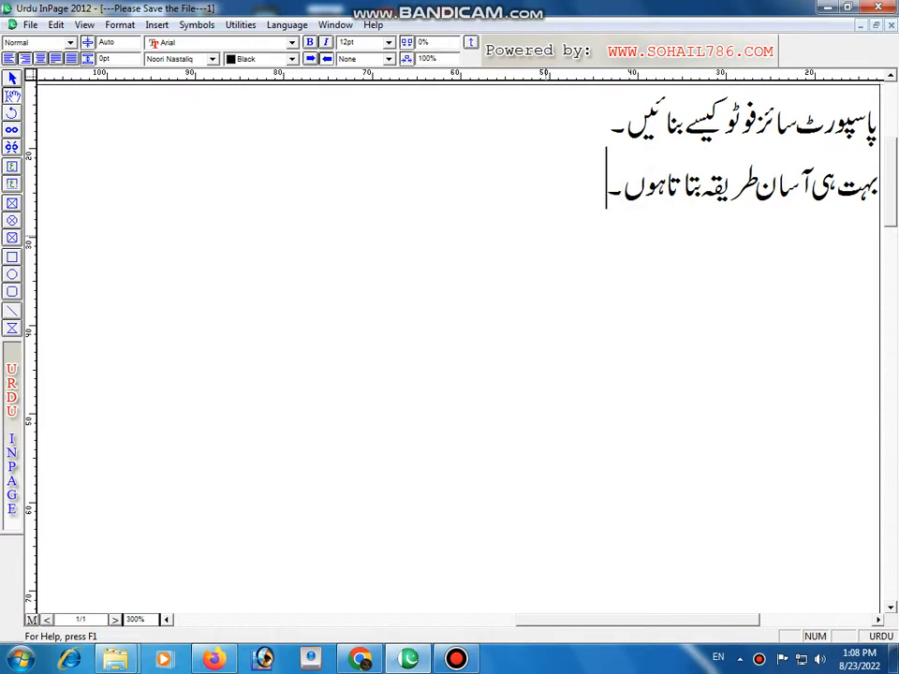
pyautogui.press('Return')
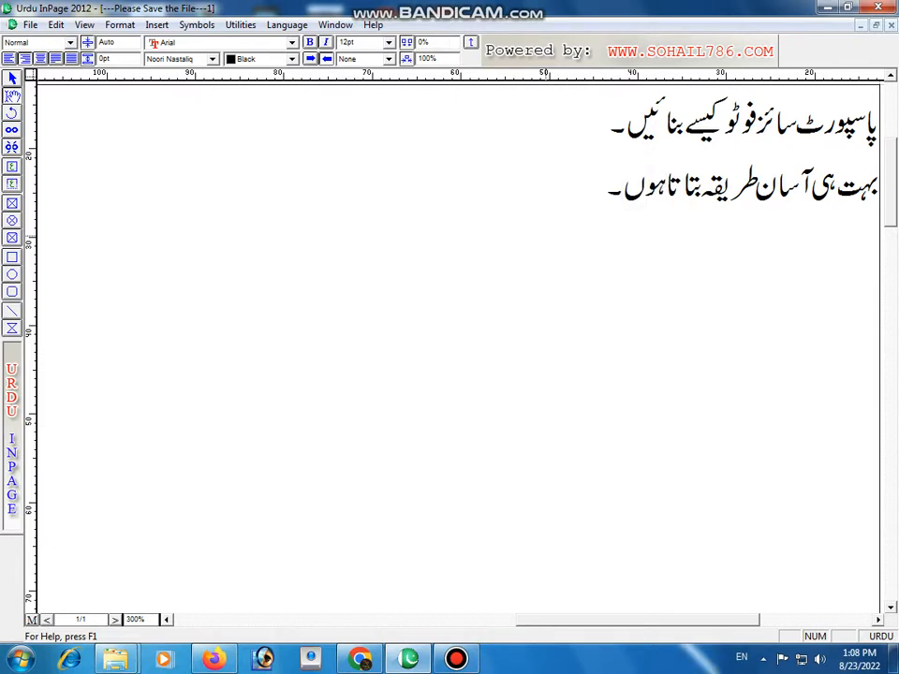
# Step: Write the third line "سب سے پہلے آپ نے اپنا" and start a new line below it
pyautogui.write('سب سے پہل')
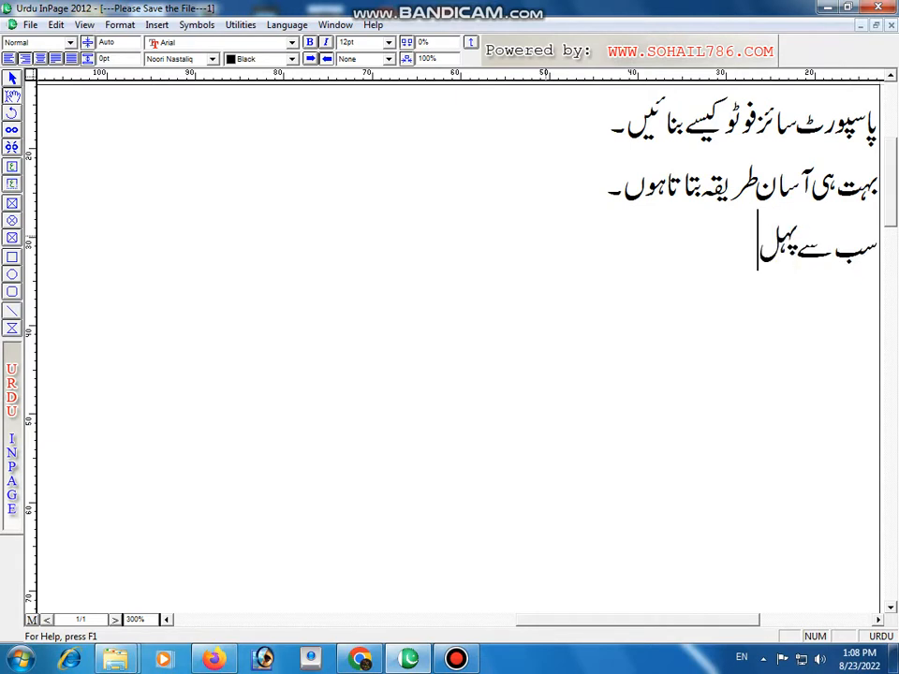
pyautogui.write('ے آپ ن')
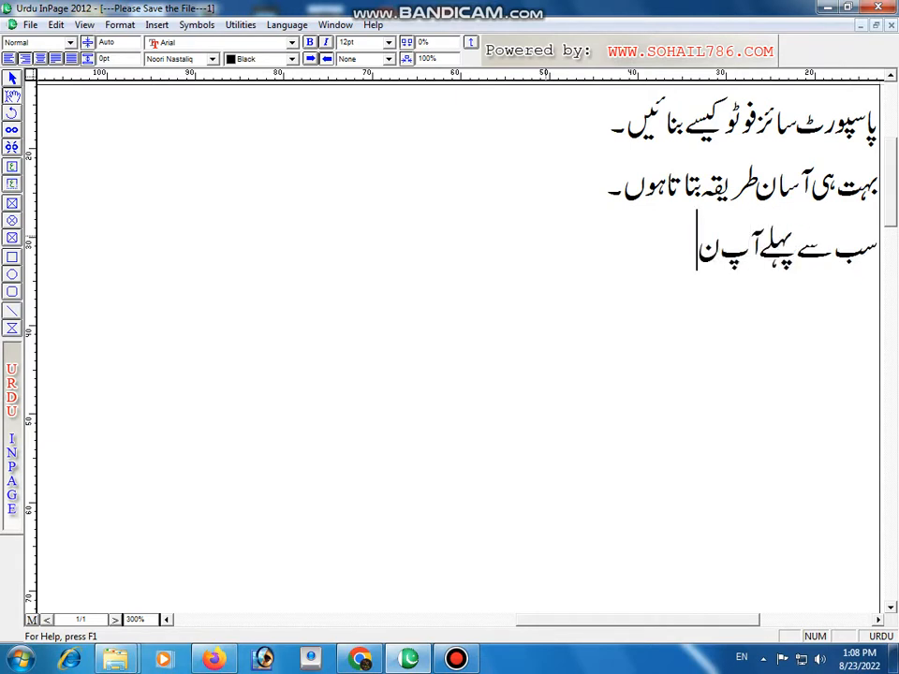
pyautogui.write('ے اپنا پ')
pyautogui.press('BackSpace')
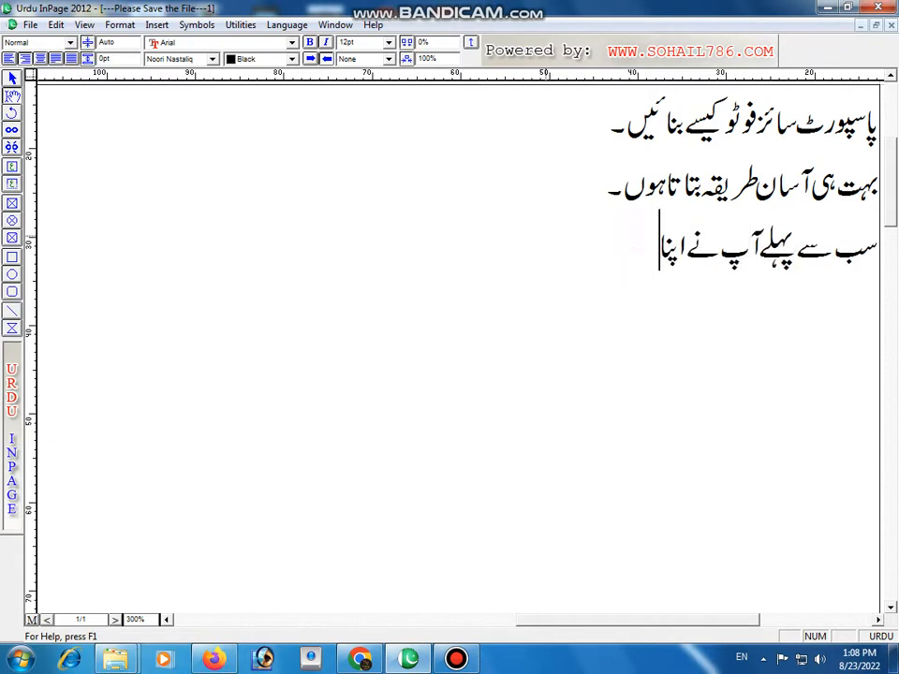
pyautogui.press('Return')
# Step: Write the fourth line "فوٹو شاپ کھولنا ہے جو آپ نے انسٹال کیا ہوا ہے۔" and start a new line
pyautogui.write('فوٹو')
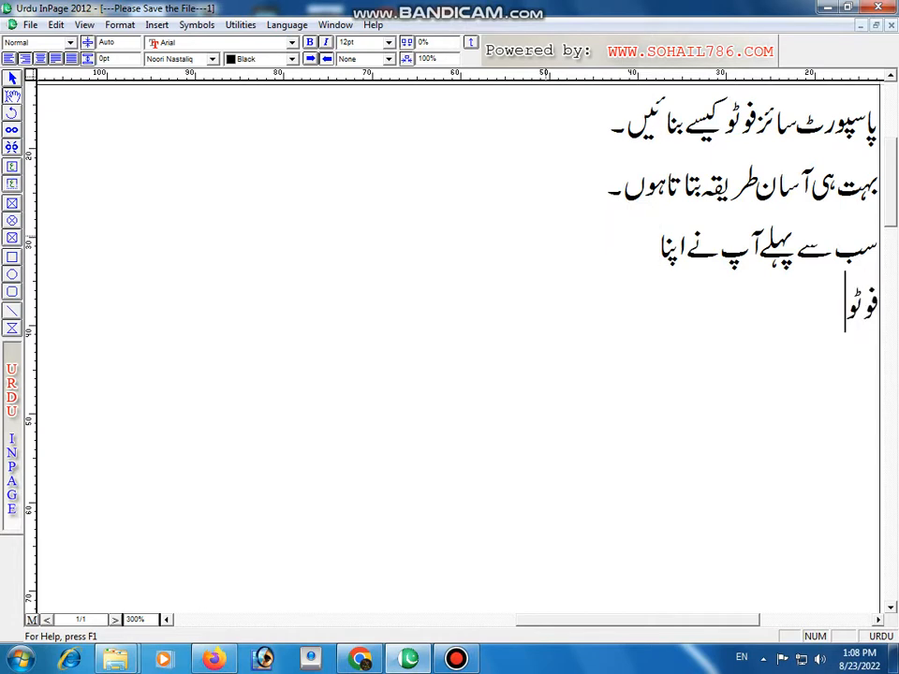
pyautogui.write('شاپ کھول')
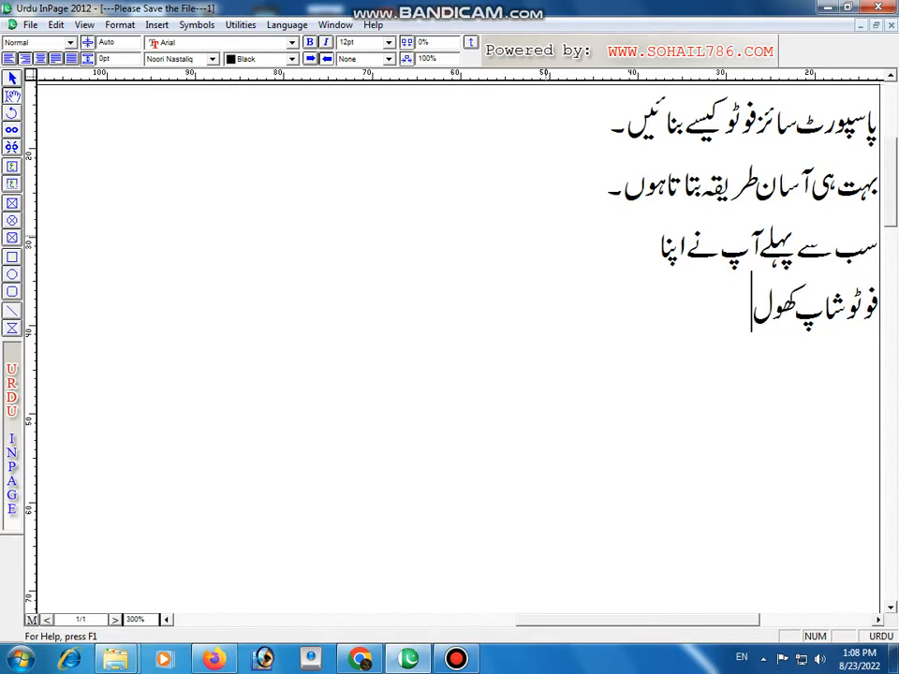
pyautogui.write('نا ہے ج')
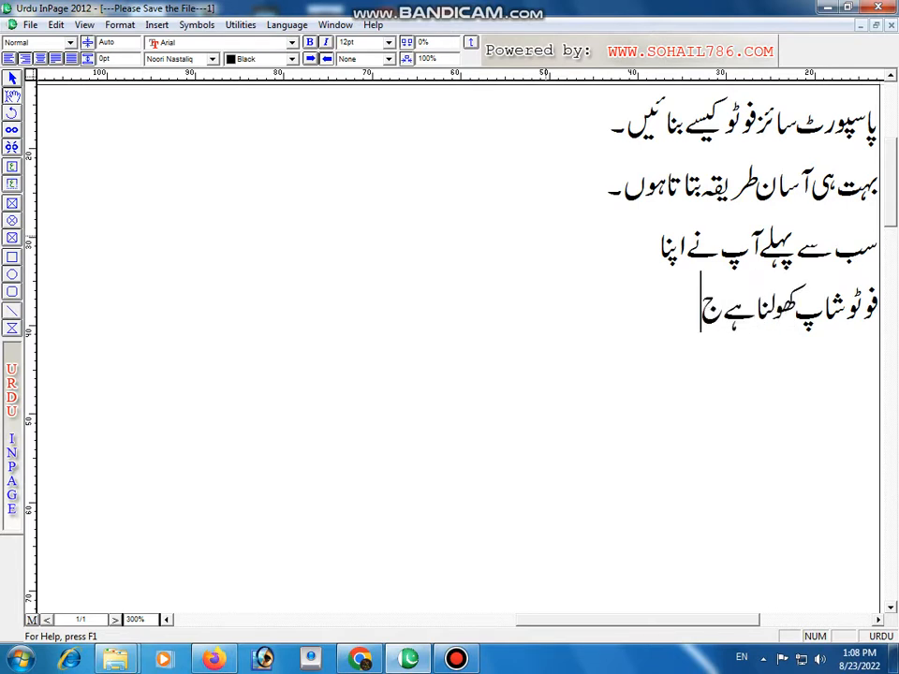
pyautogui.write('وآپ نے')
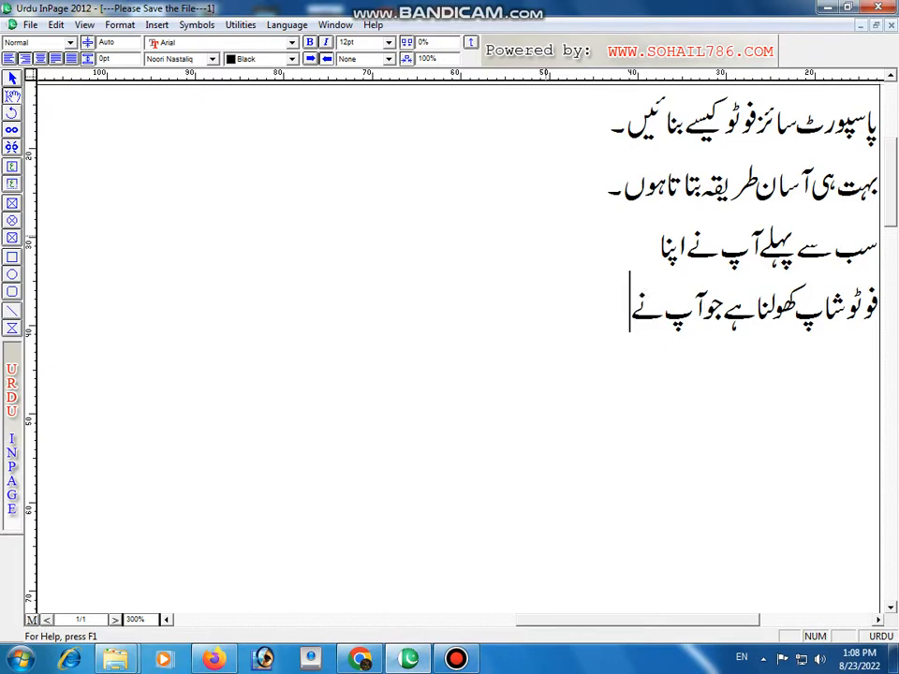
pyautogui.write(' انسٹال')
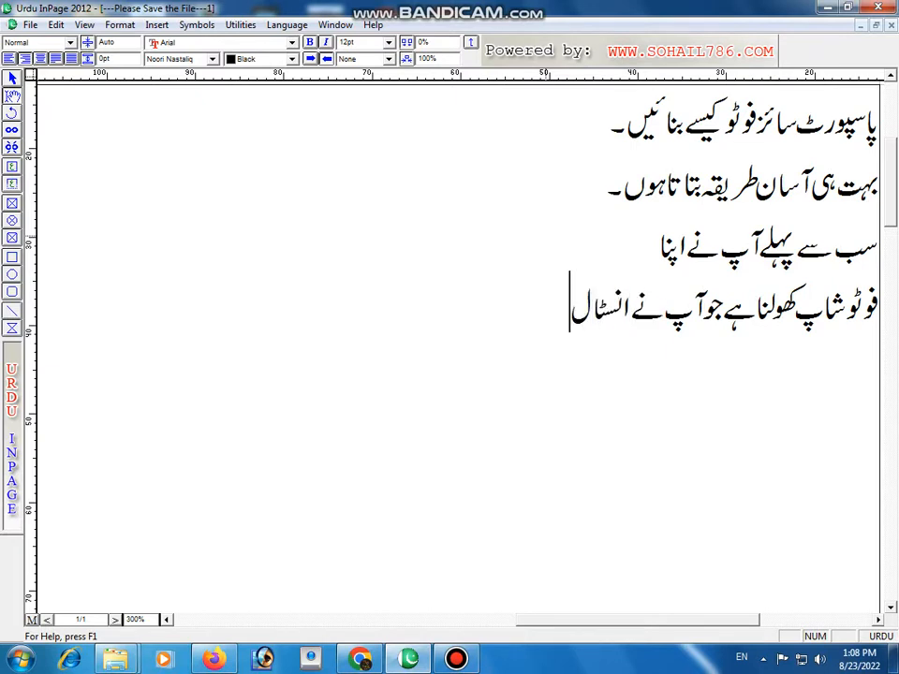
pyautogui.write(' کیاہوا ہے')
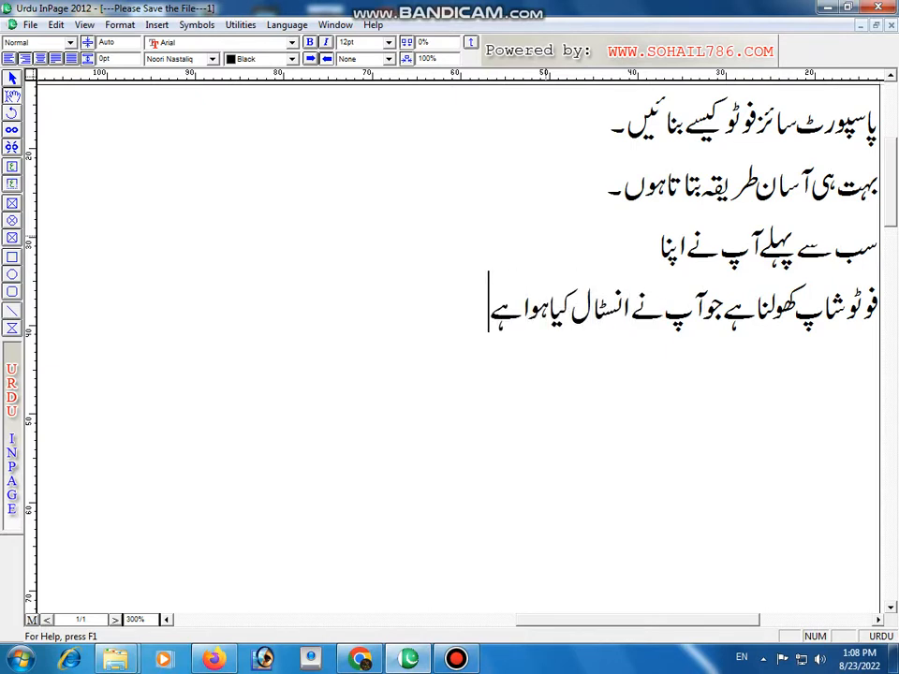
pyautogui.write('۔')
pyautogui.press('Return')
# Step: Begin the fifth line with "اس کے بعد آپ نے فوٹو اٹھانی ہے جو"
pyautogui.write('اس کے')
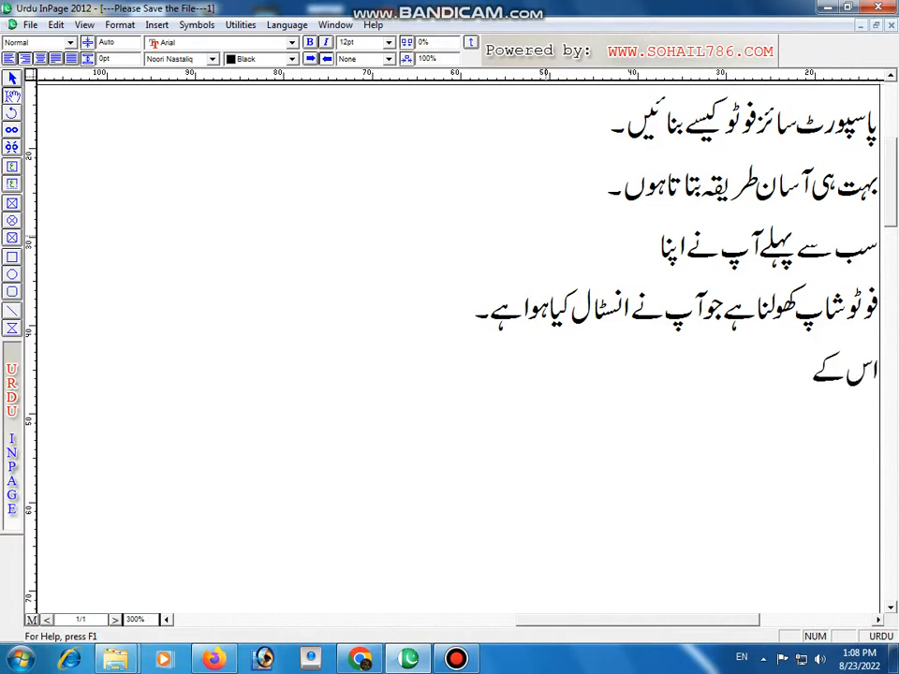
pyautogui.write(' بعد آپ نے ف')
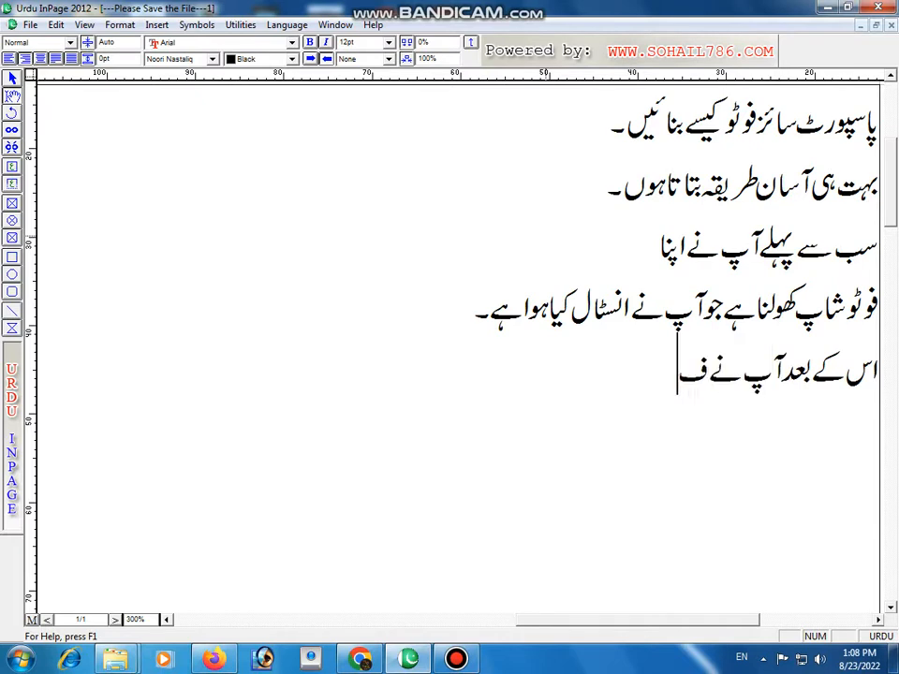
pyautogui.write('وٹو ')
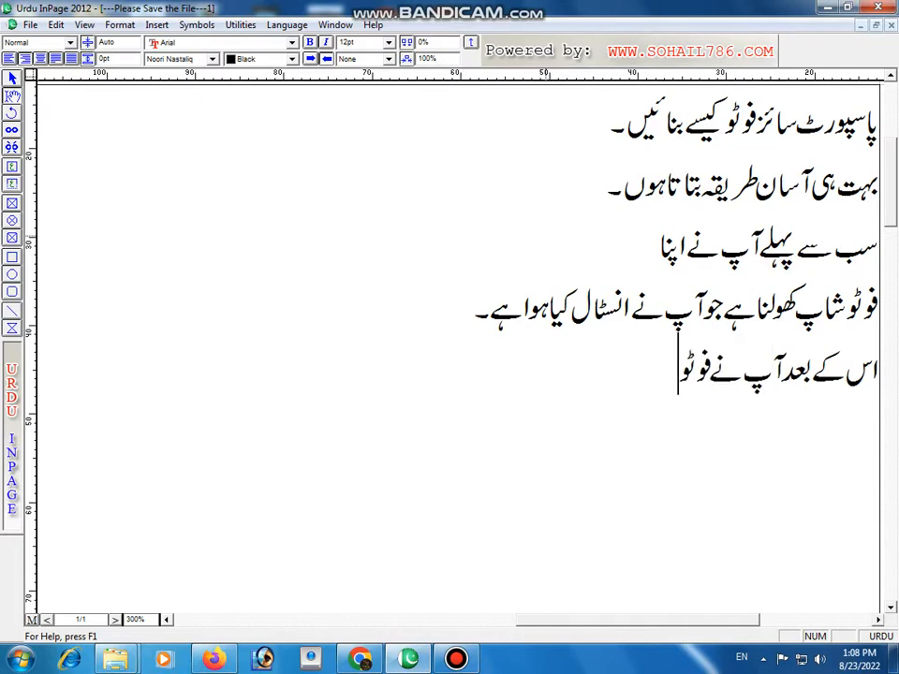
pyautogui.write('ا')
pyautogui.write('ٹھانی ہو')
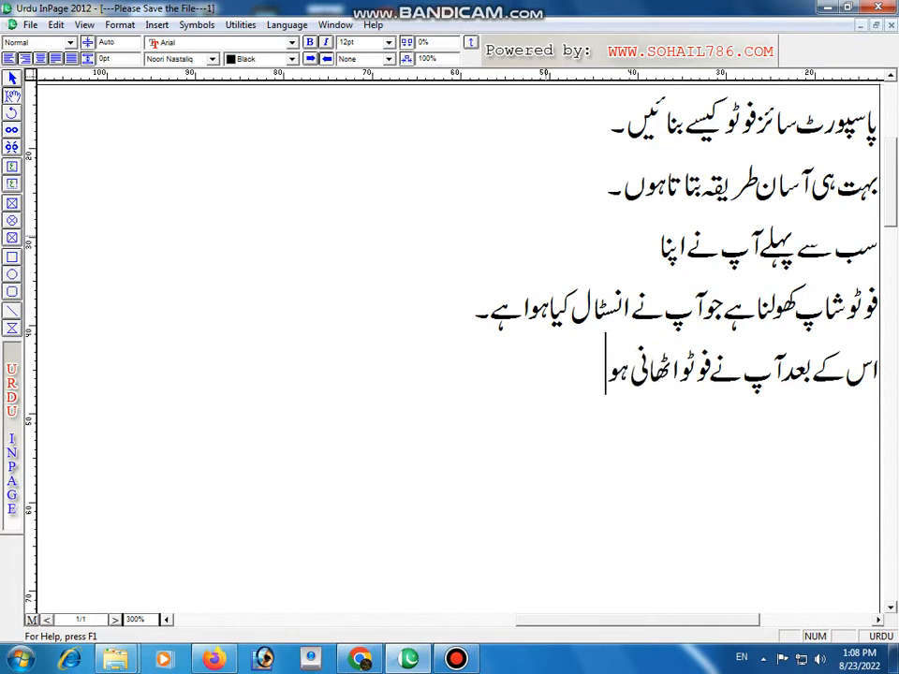
pyautogui.press('BackSpace')
pyautogui.write('ے')
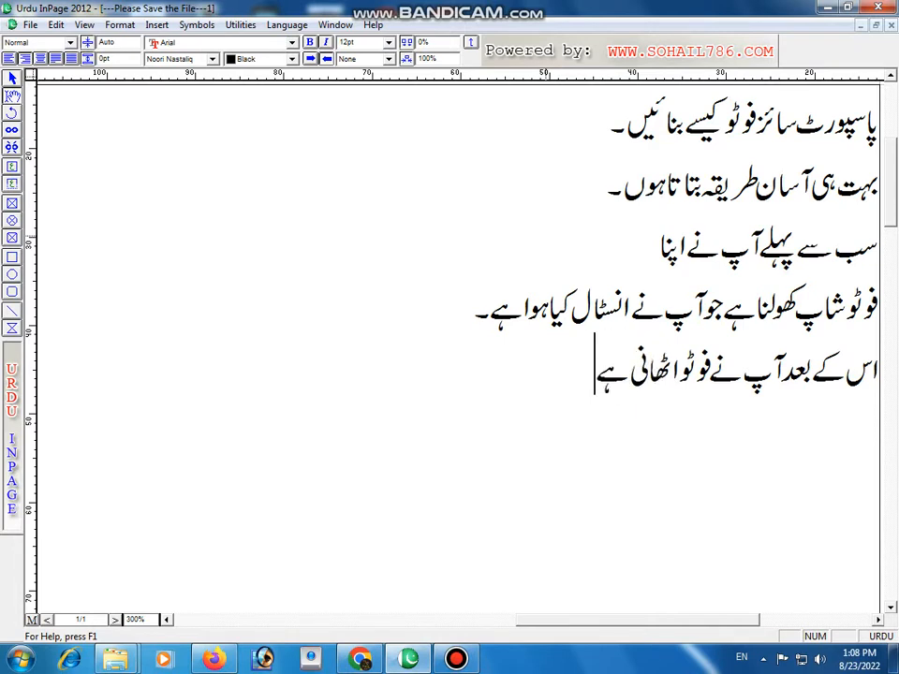
pyautogui.write(' جوآپ نے پا')
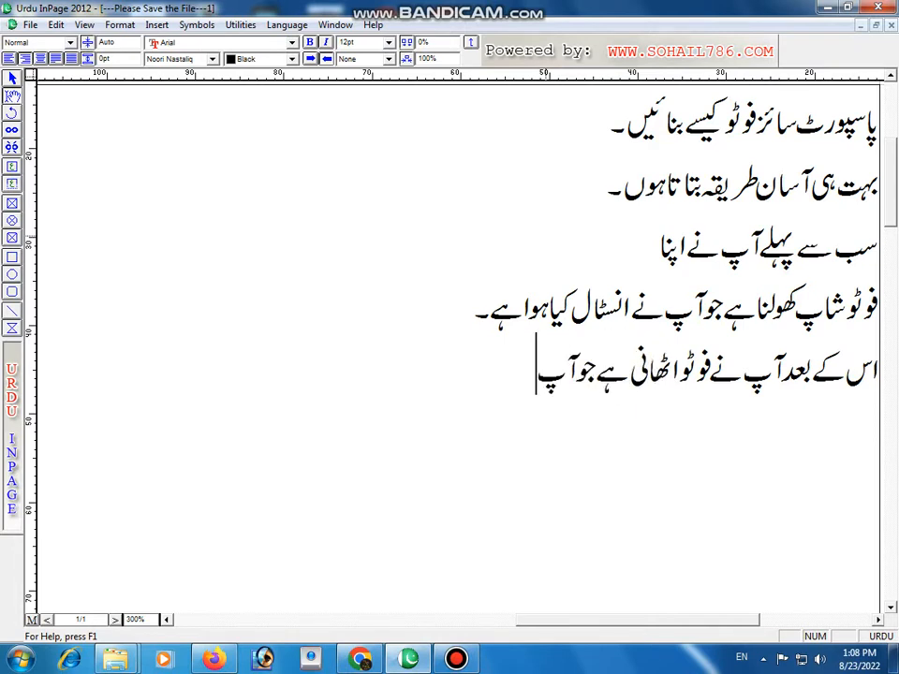
pyautogui.write('سپو')
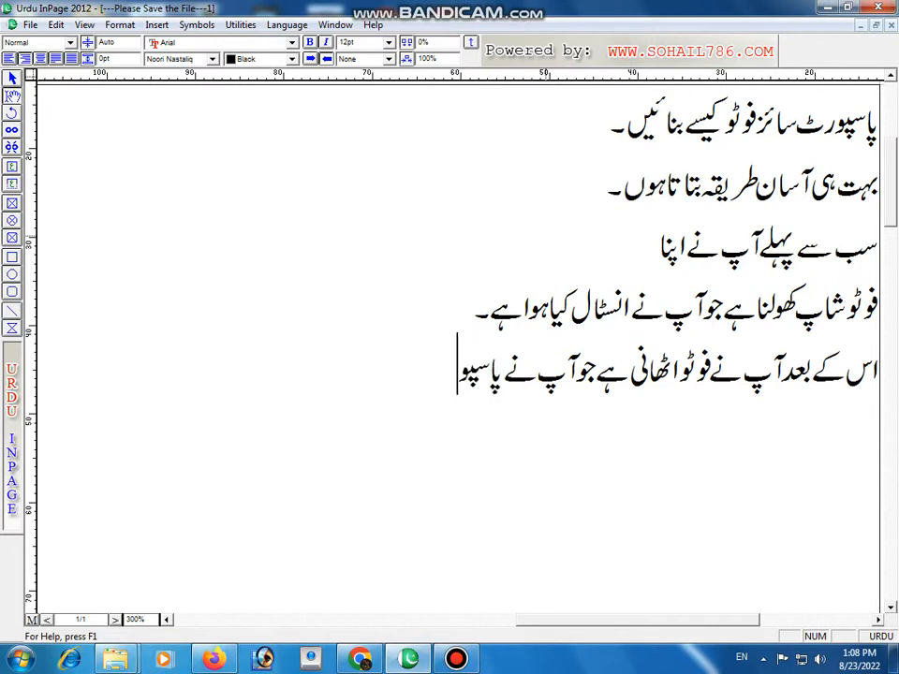
pyautogui.write('رٹ سائز م')
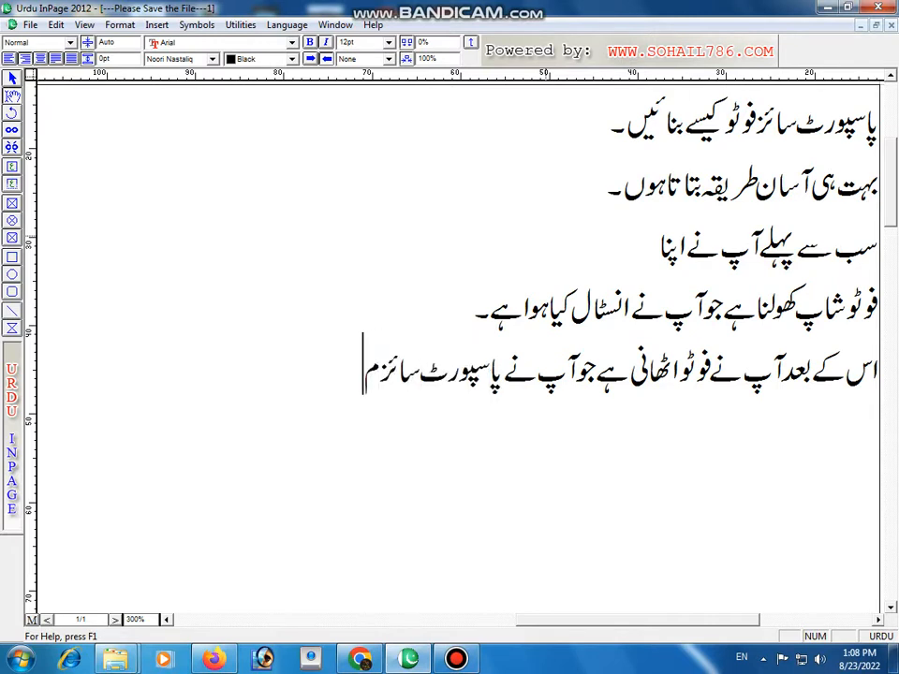
pyautogui.write('یں بنائی')
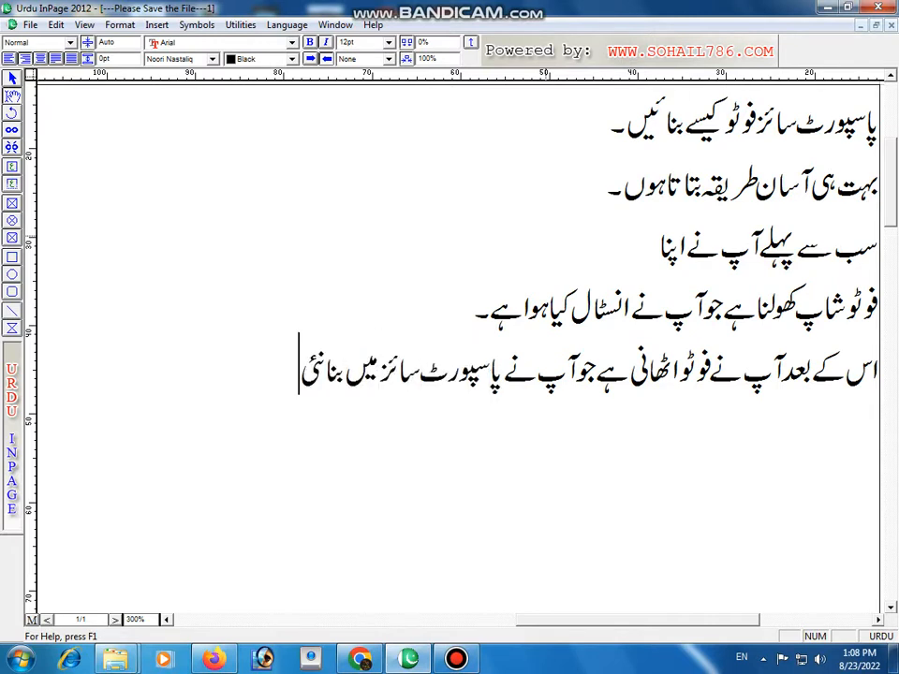
# Step: Finish the fifth line with "آپ نے پاسپورٹ سائز میں بنانی ہے۔" and start a new line
pyautogui.press('BackSpace')
pyautogui.press('BackSpace')
pyautogui.write('نی ہے')
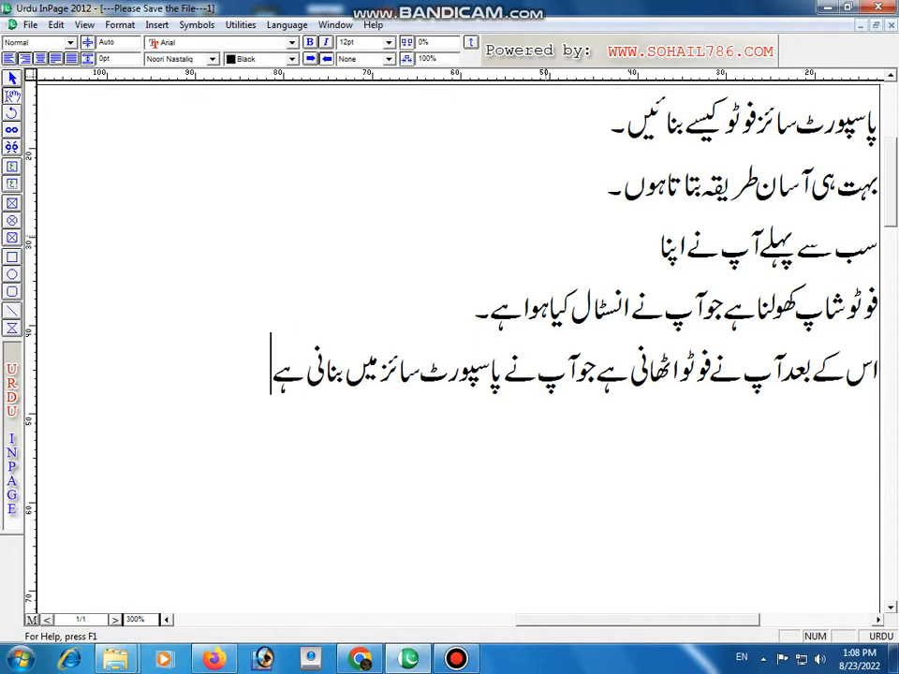
pyautogui.write('۔۔')
pyautogui.press('Return')
# Step: Minimize InPage and cancel the CorelDRAW Graphics Suite X6 membership sign-in, confirming the cancellation
pyautogui.click(827, 6)
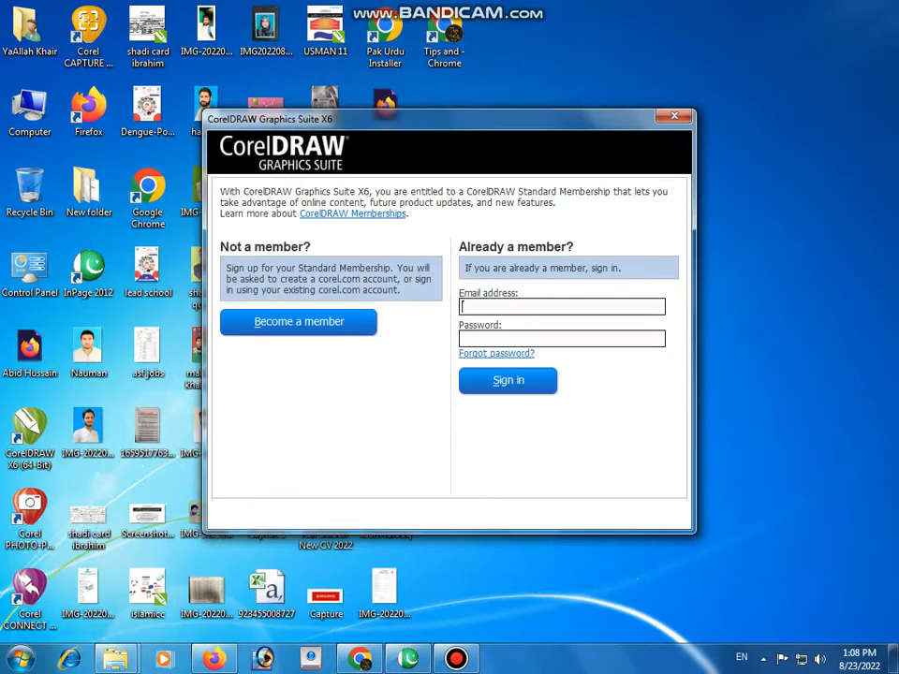
pyautogui.press('Escape')
pyautogui.press('Left')
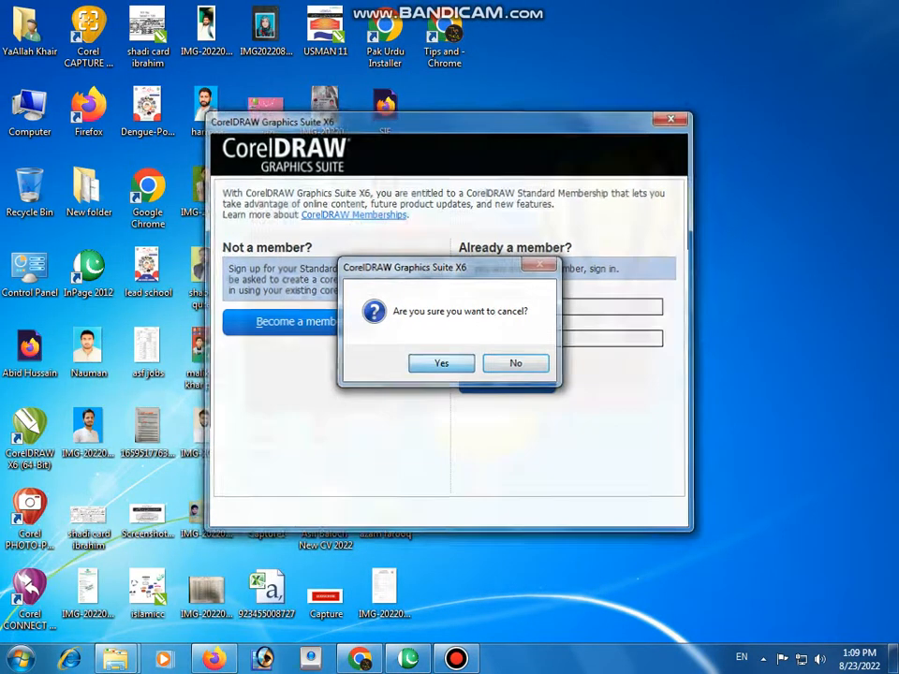
pyautogui.press('Return')
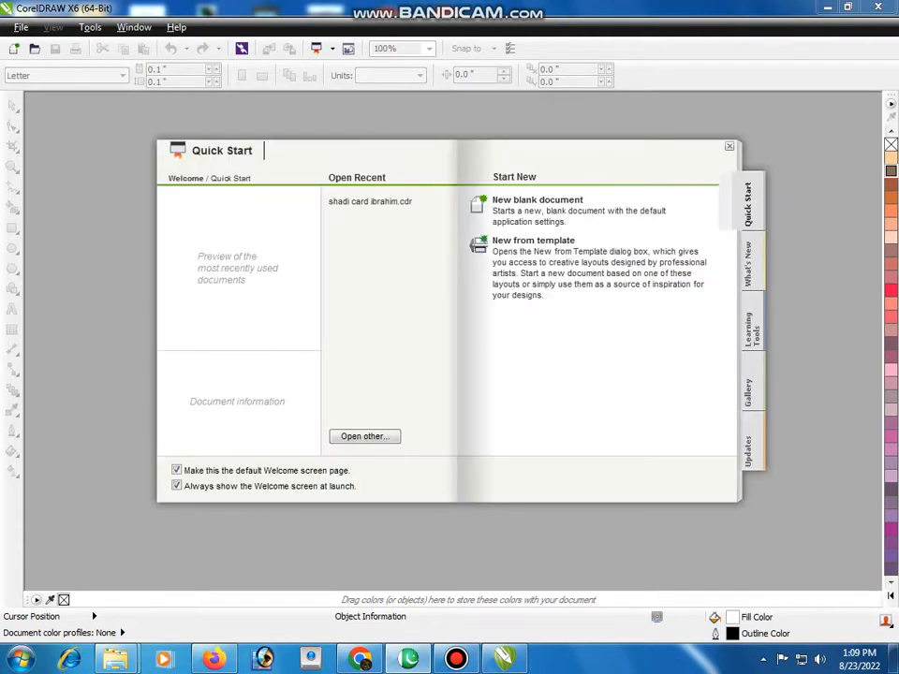
# Step: Create a new blank Letter-size document in CorelDRAW X6 and add the artistic text "Lets Go" on the page
pyautogui.click(537, 199)
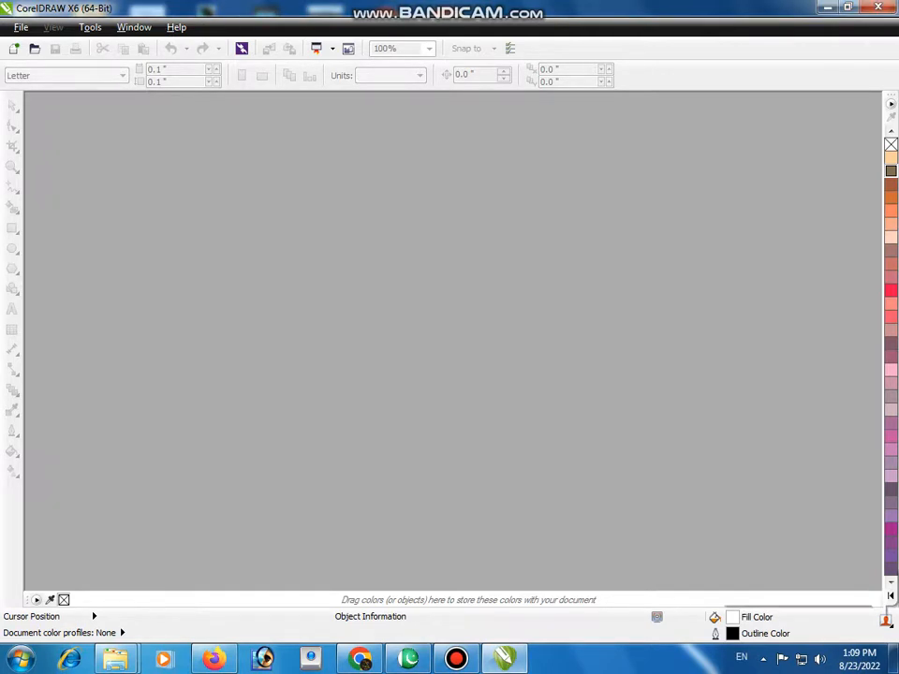
pyautogui.press('Return')
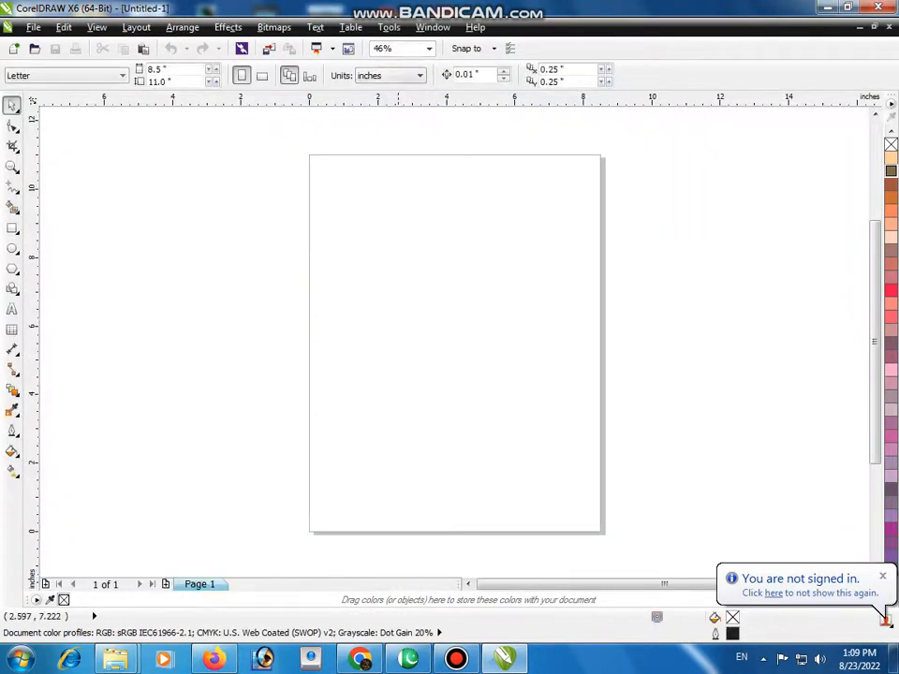
pyautogui.scroll(1, 378, 266)
pyautogui.press('F8')
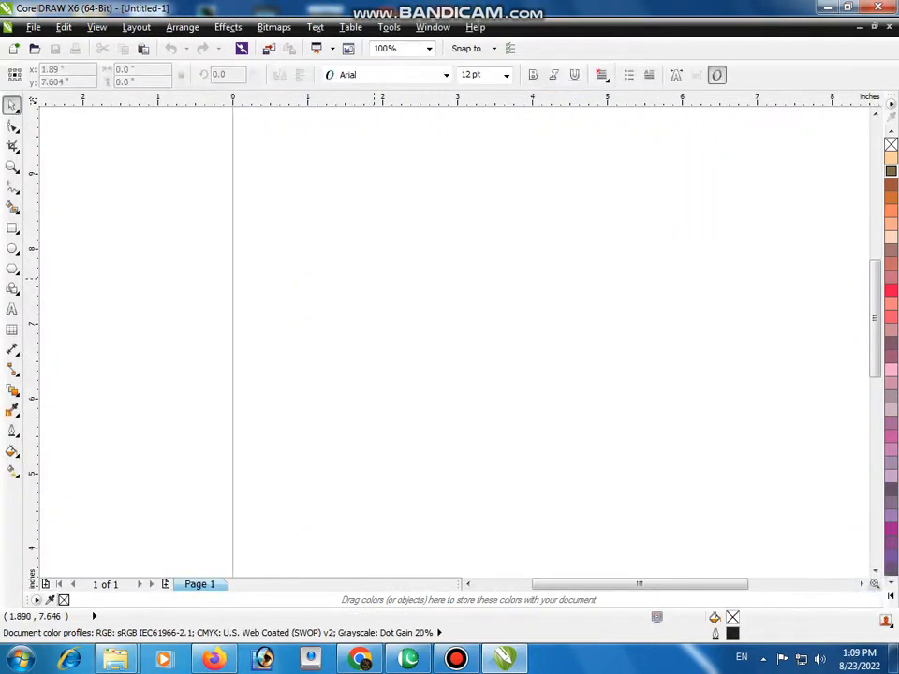
pyautogui.click(374, 269)
pyautogui.write('Lets')
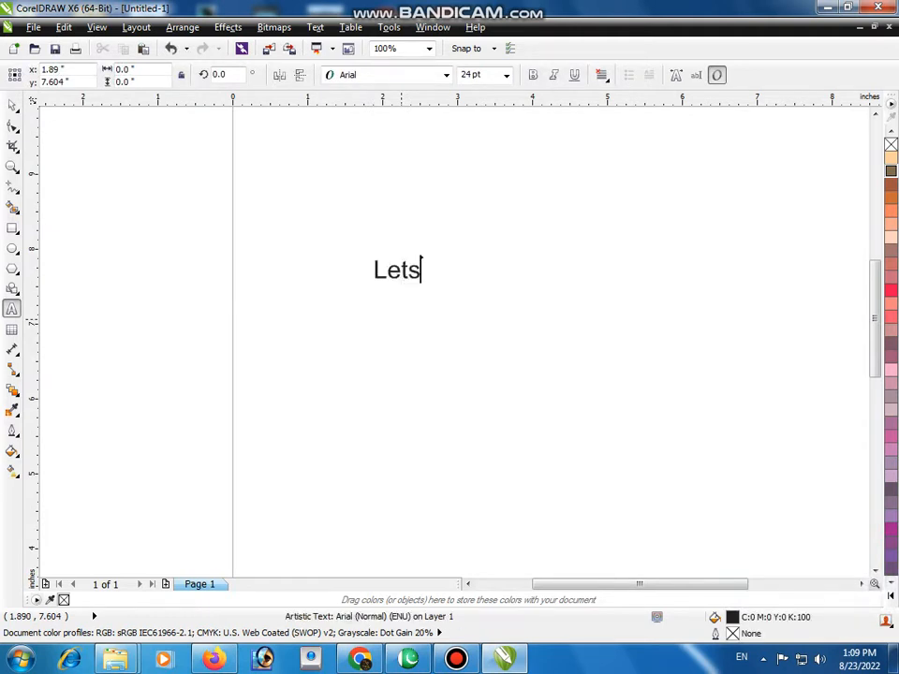
pyautogui.write(' Go.....')
# Step: Show the desktop, outline the portrait beside the CorelDRAW shortcut with a red rectangle, and draw an arrow from it to the Photoshop shortcut
pyautogui.press('super+d')
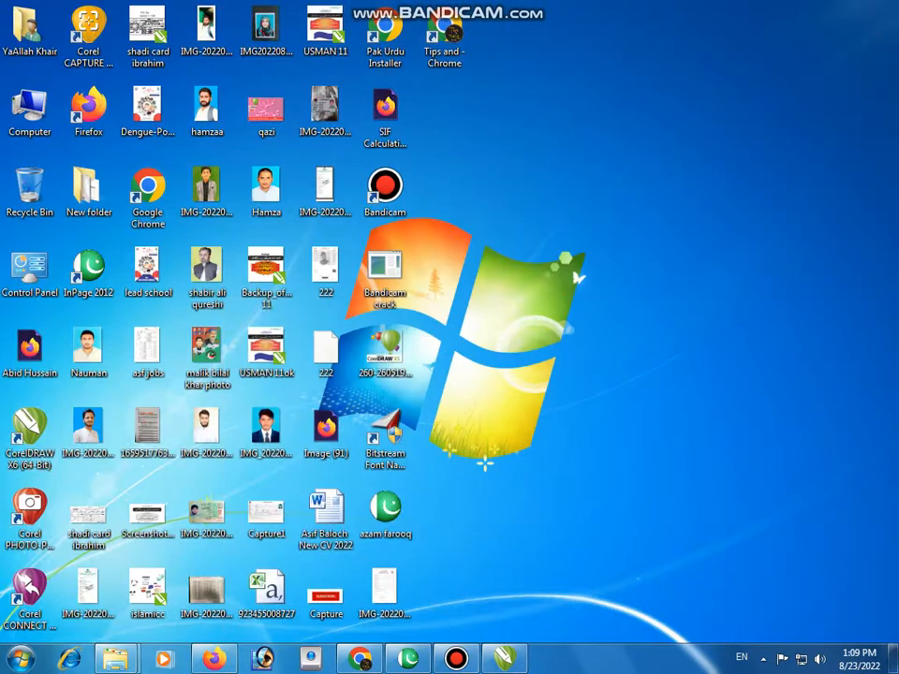
pyautogui.rightClick(520, 259)
pyautogui.click(562, 305)
pyautogui.click(589, 10)
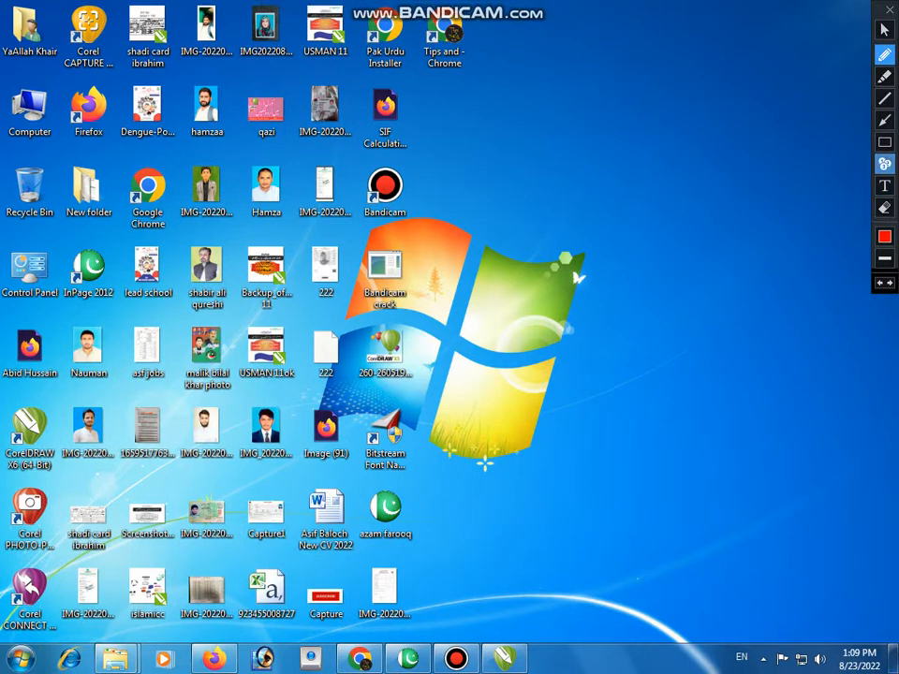
pyautogui.click(885, 143)
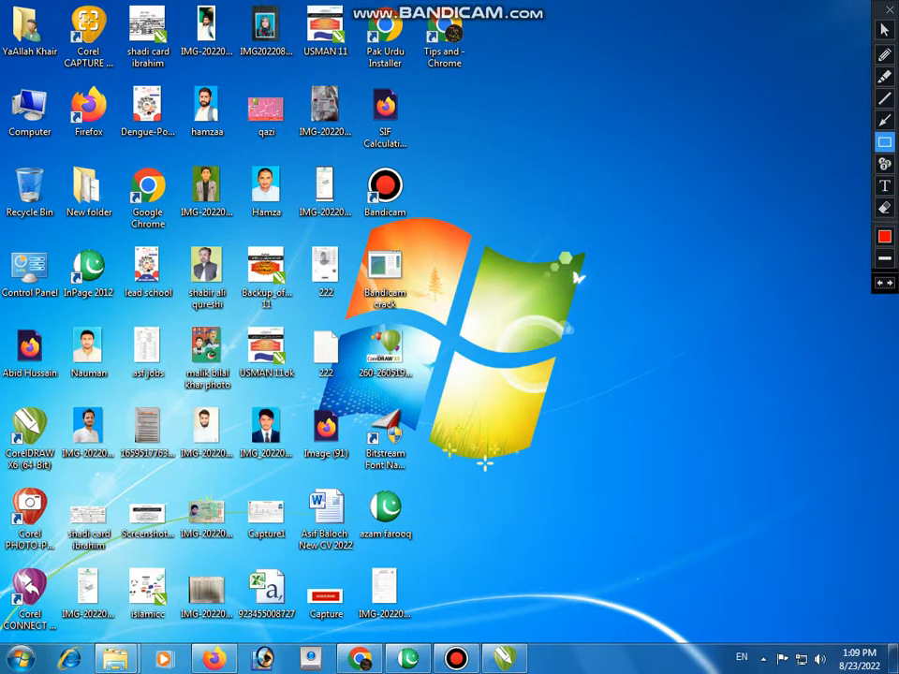
pyautogui.moveTo(59, 396); pyautogui.dragTo(117, 464)
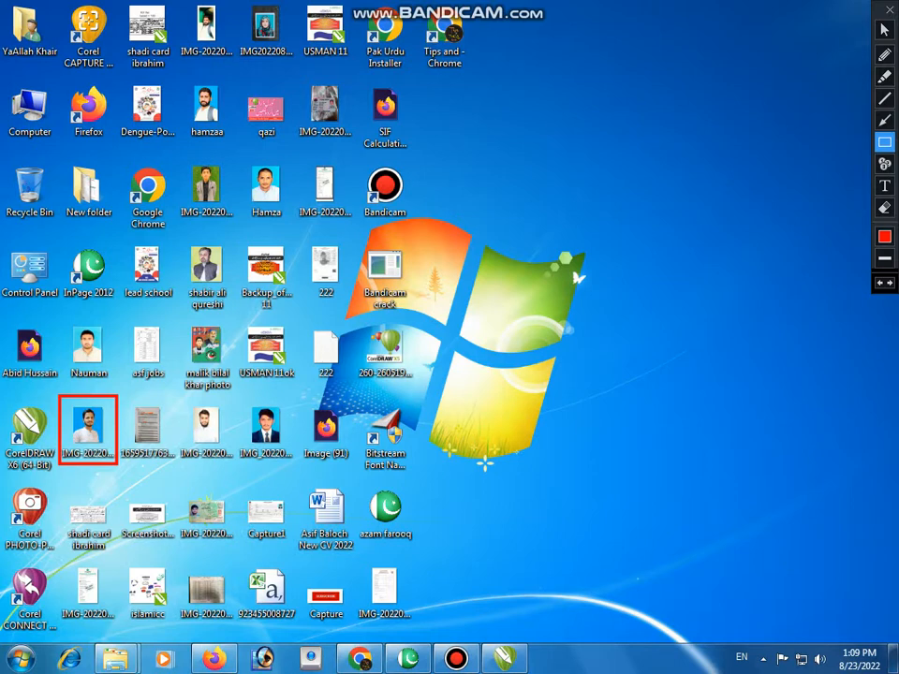
pyautogui.click(885, 120)
pyautogui.moveTo(110, 405)
pyautogui.mouseDown()
pyautogui.moveTo(161, 374)
pyautogui.moveTo(337, 341)
pyautogui.moveTo(602, 267)
pyautogui.moveTo(539, 277)
pyautogui.moveTo(300, 646)
pyautogui.moveTo(267, 666)
pyautogui.mouseUp()
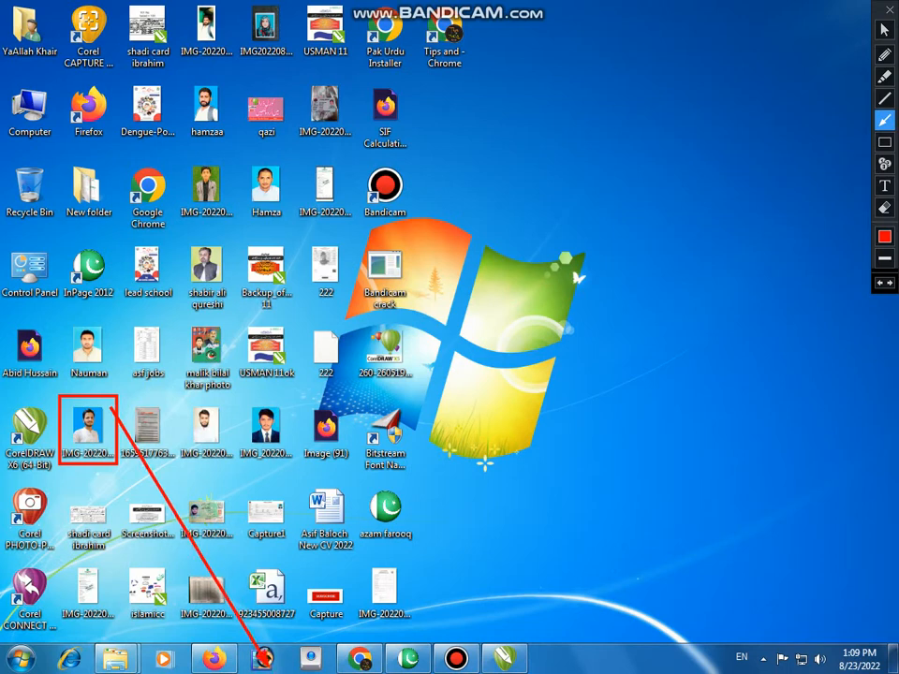
# Step: Try to open IMG-20220815-WA0047 from the desktop in Photoshop, and close the screen drawing tools
pyautogui.click(885, 30)
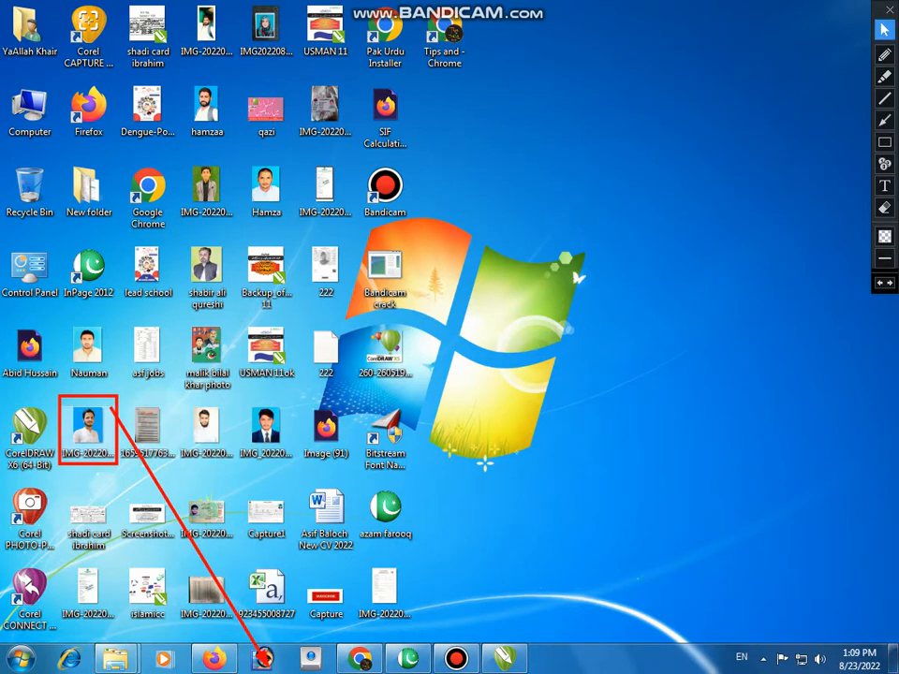
pyautogui.moveTo(88, 428); pyautogui.dragTo(263, 659)
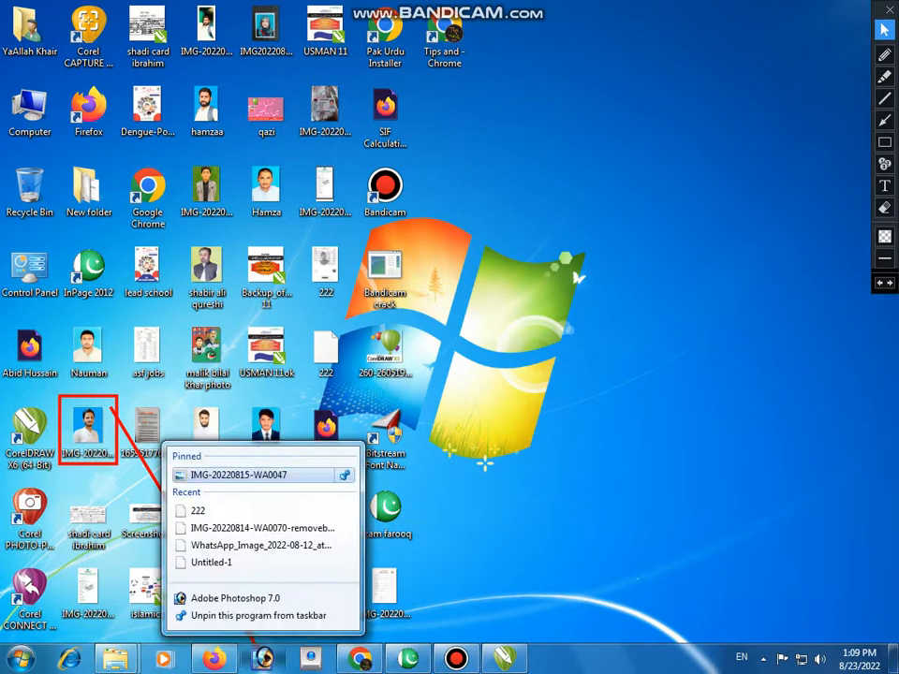
pyautogui.click(272, 474)
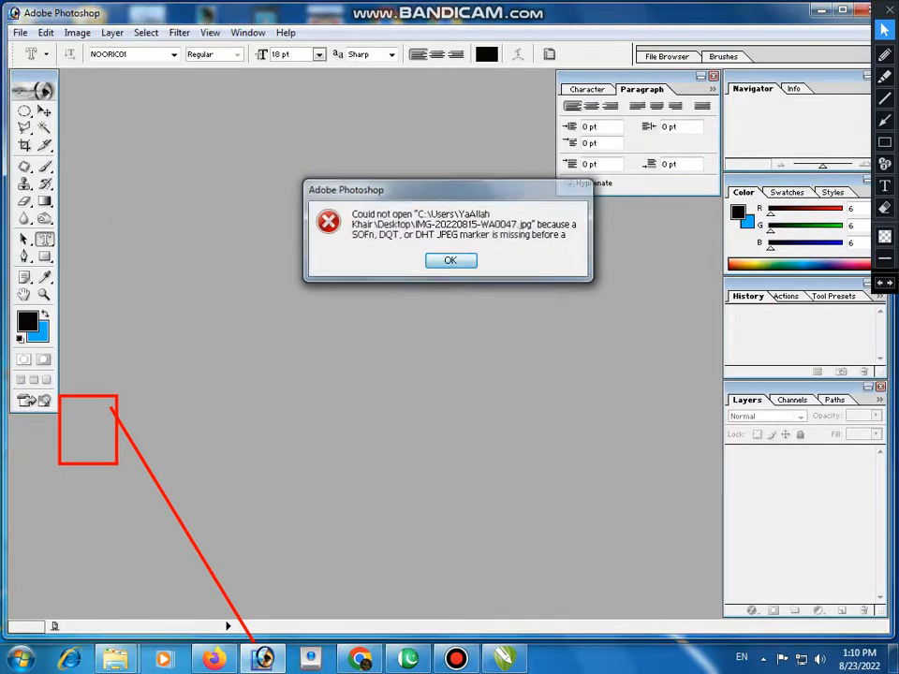
pyautogui.press('Return')
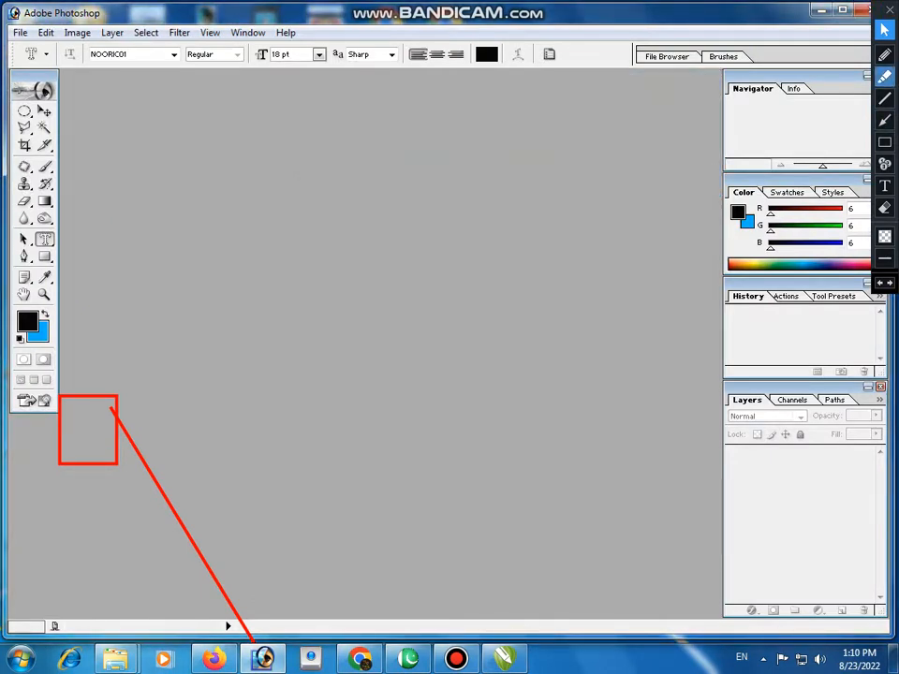
pyautogui.click(885, 30)
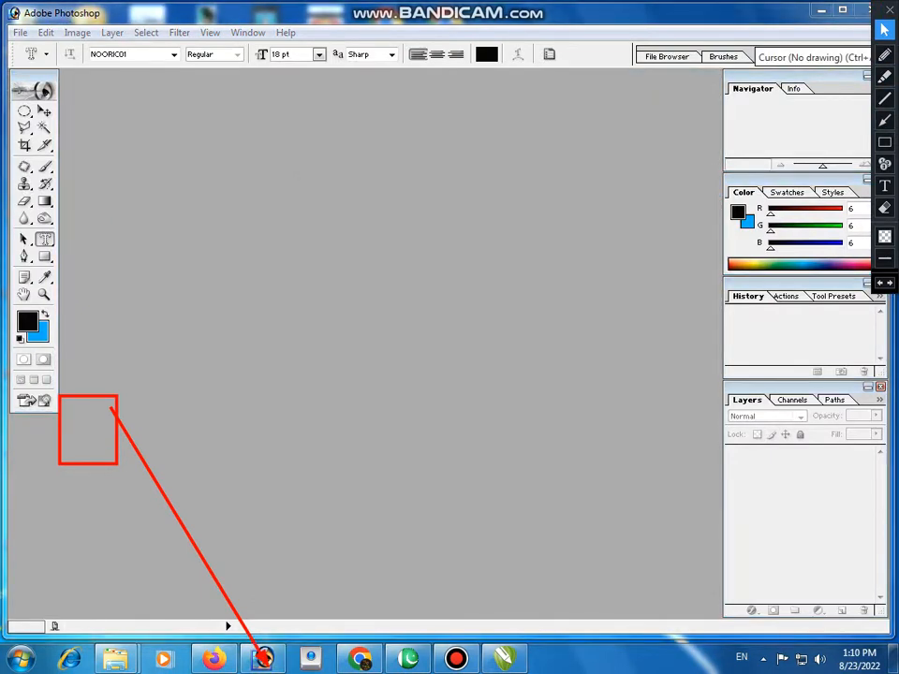
pyautogui.click(889, 10)
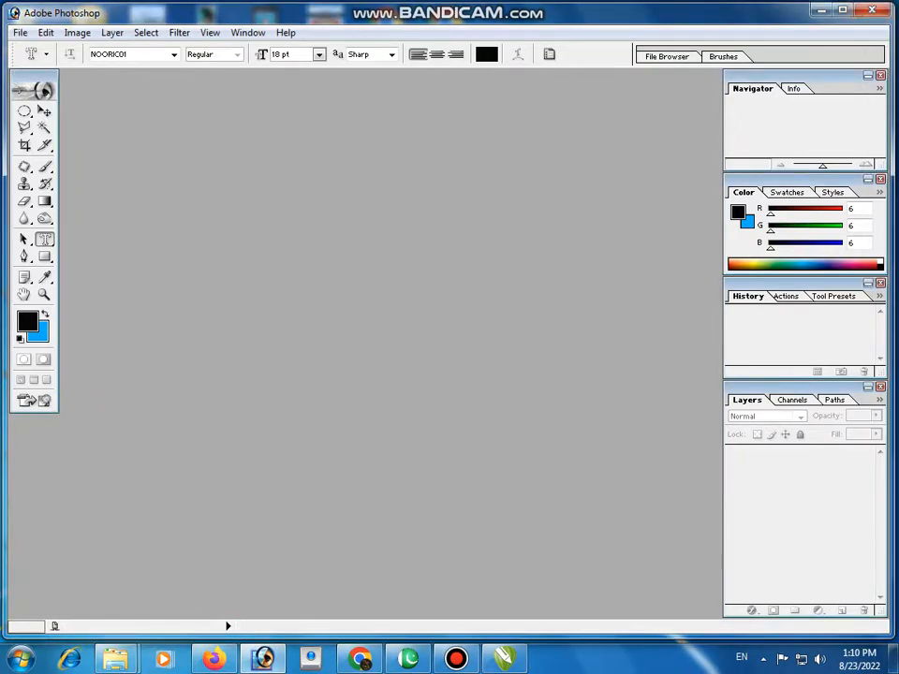
# Step: Try once more to load the same portrait from the desktop into Photoshop, and return to a clear desktop
pyautogui.click(821, 10)
pyautogui.moveTo(88, 429); pyautogui.dragTo(298, 487)
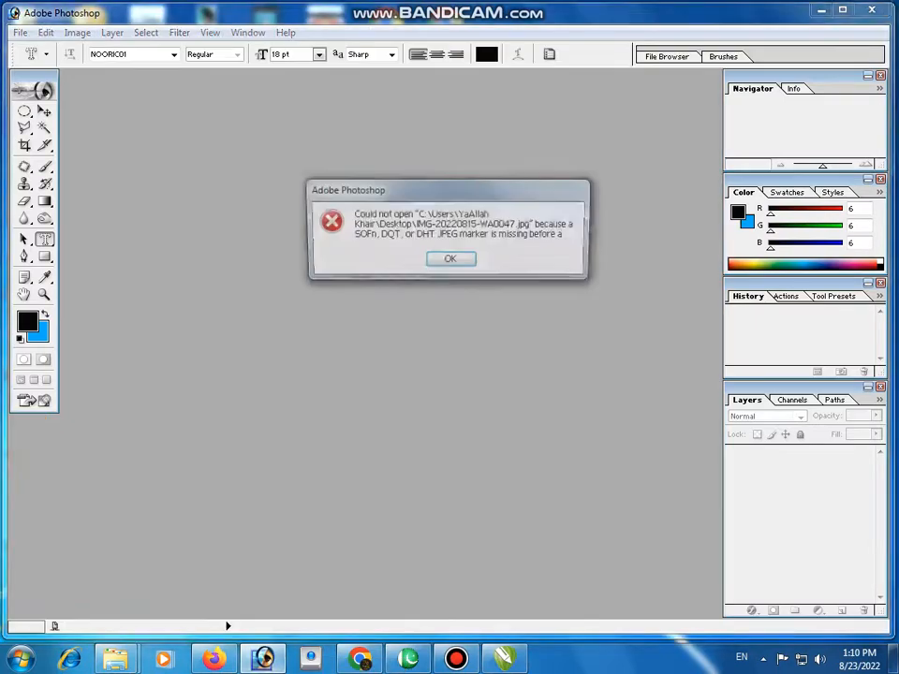
pyautogui.click(449, 259)
pyautogui.click(821, 11)
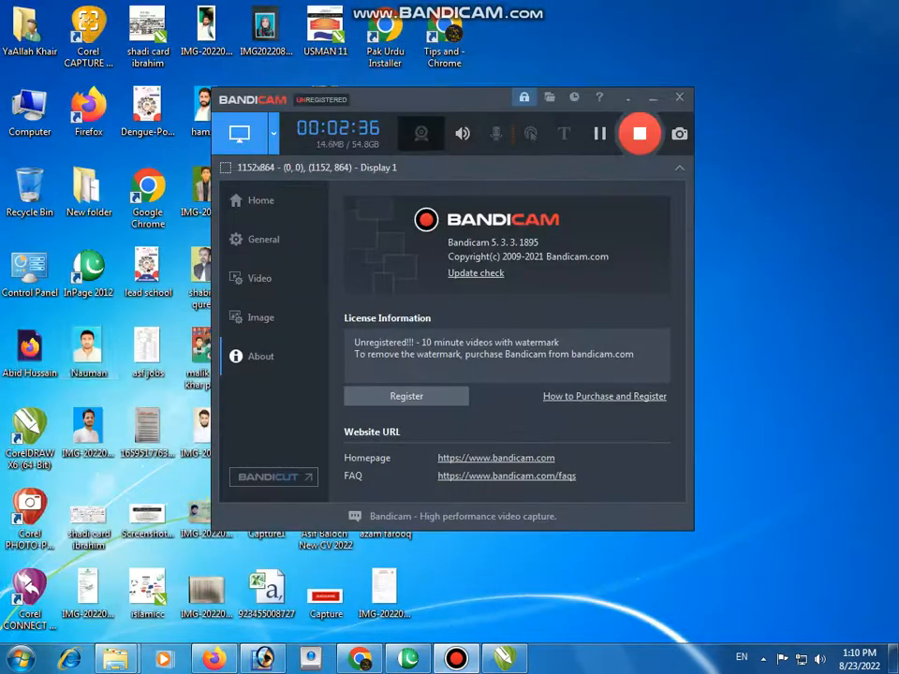
pyautogui.click(628, 98)
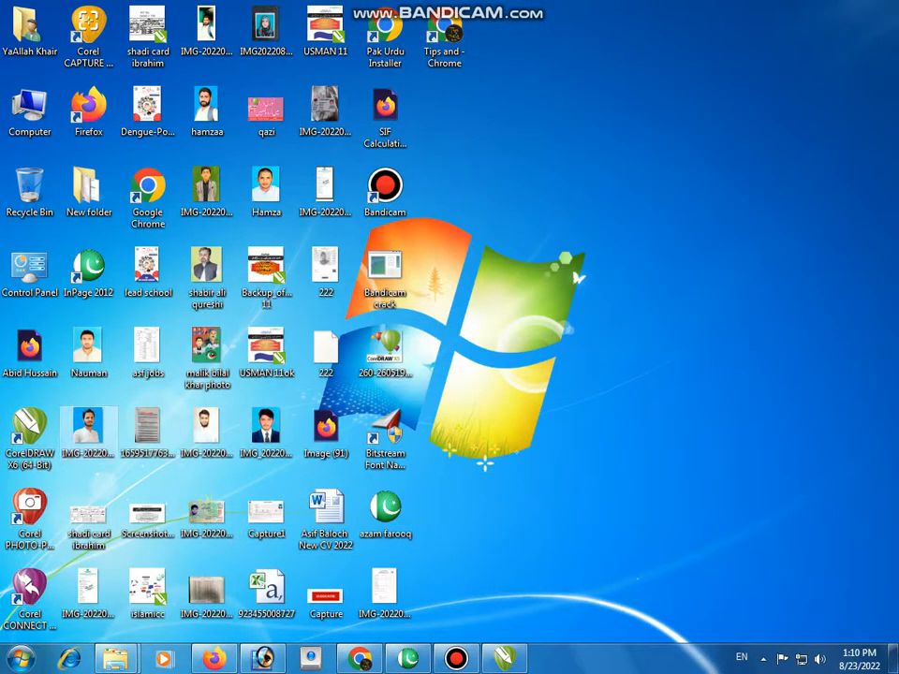
# Step: View IMG-20220815-WA0047 in Paint and close it
pyautogui.rightClick(88, 432)
pyautogui.click(126, 84)
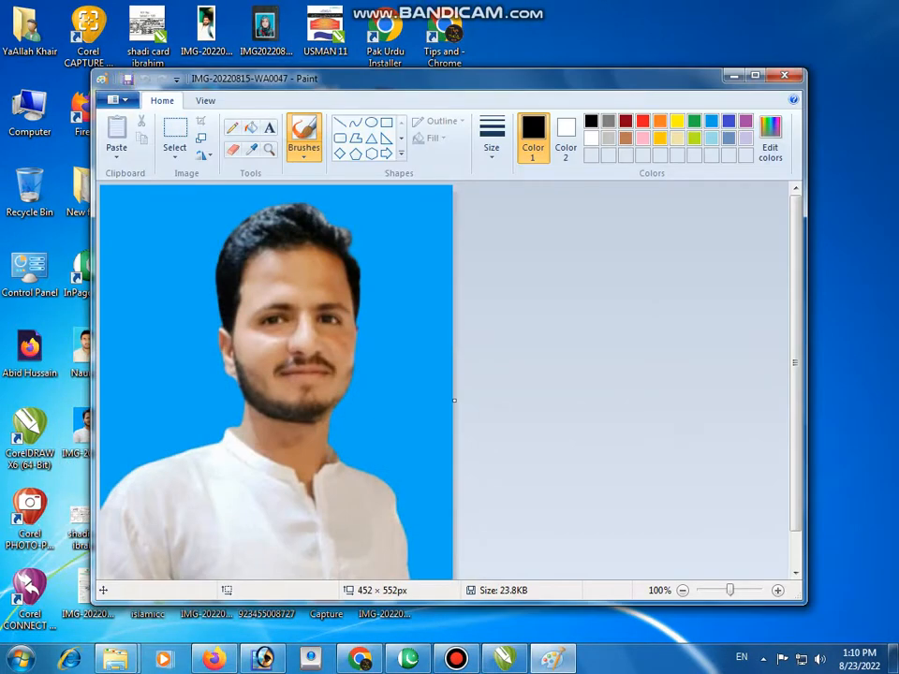
pyautogui.click(785, 76)
# Step: Re-save the light-blue-background portrait directly above that photo in Paint, and open it in Photoshop
pyautogui.rightClick(90, 350)
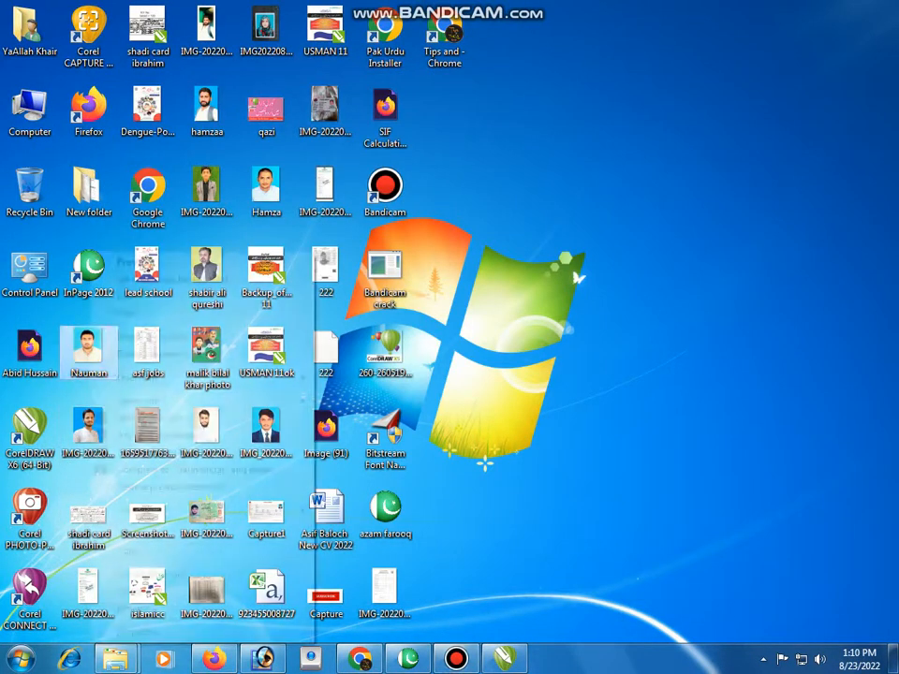
pyautogui.click(126, 295)
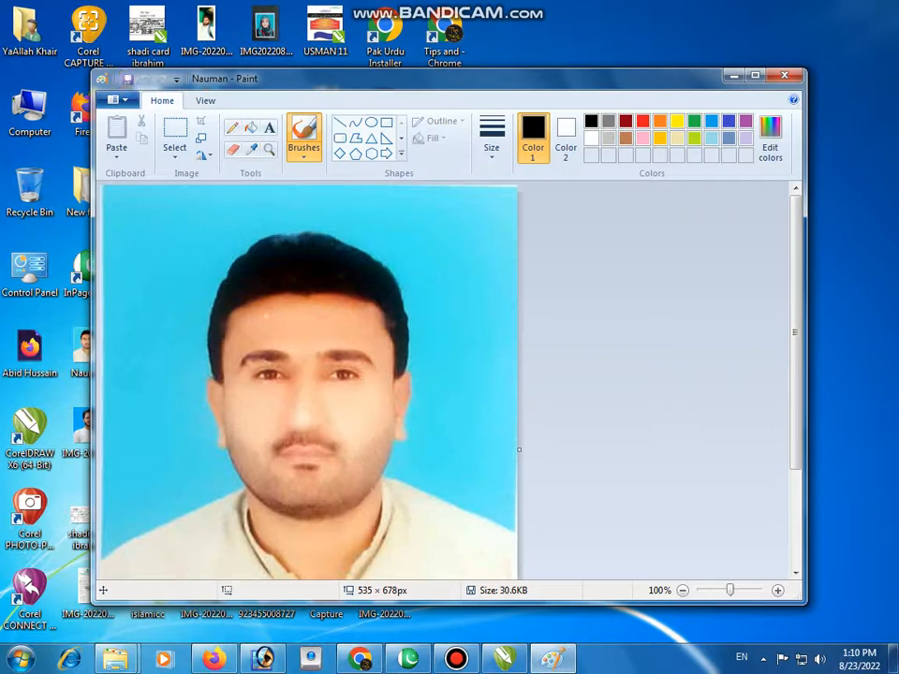
pyautogui.click(128, 79)
pyautogui.click(785, 76)
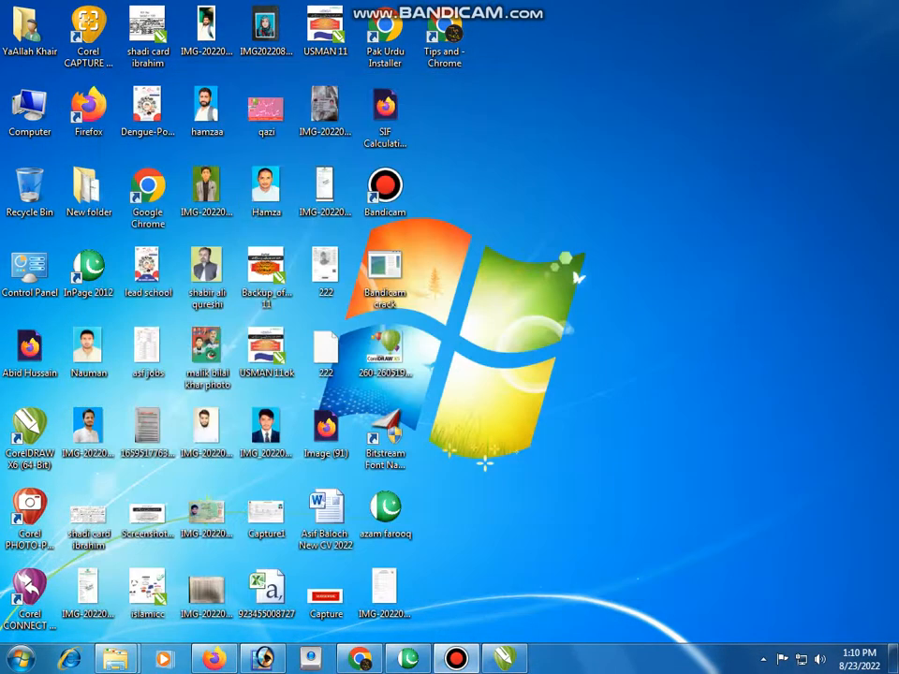
pyautogui.moveTo(88, 348); pyautogui.dragTo(264, 658)
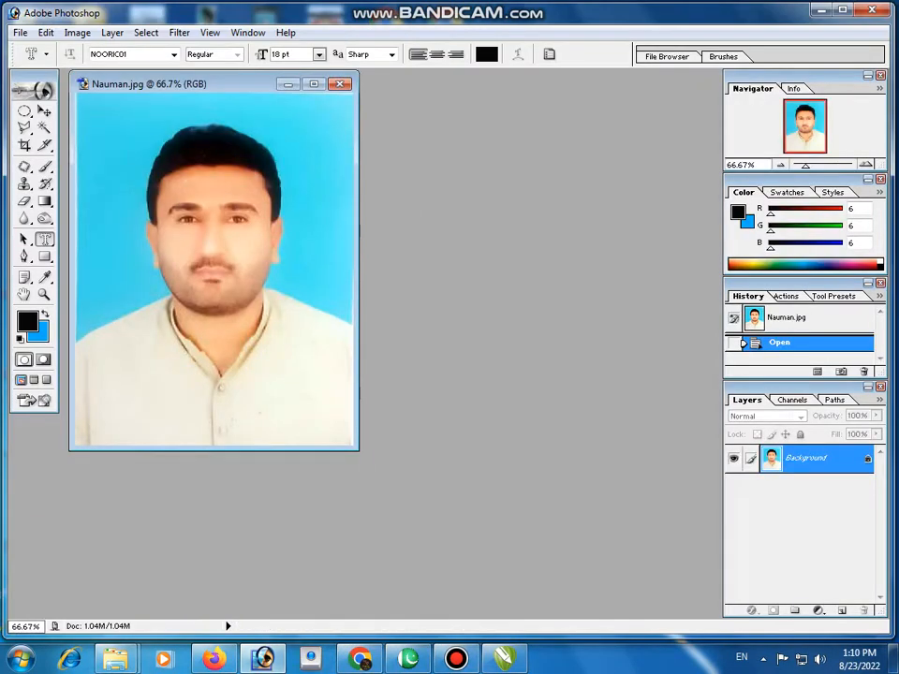
# Step: Adjust the portrait's tones with Levels, applying the automatic correction and deepening the shadows
pyautogui.hotkey('ctrl', 'l')
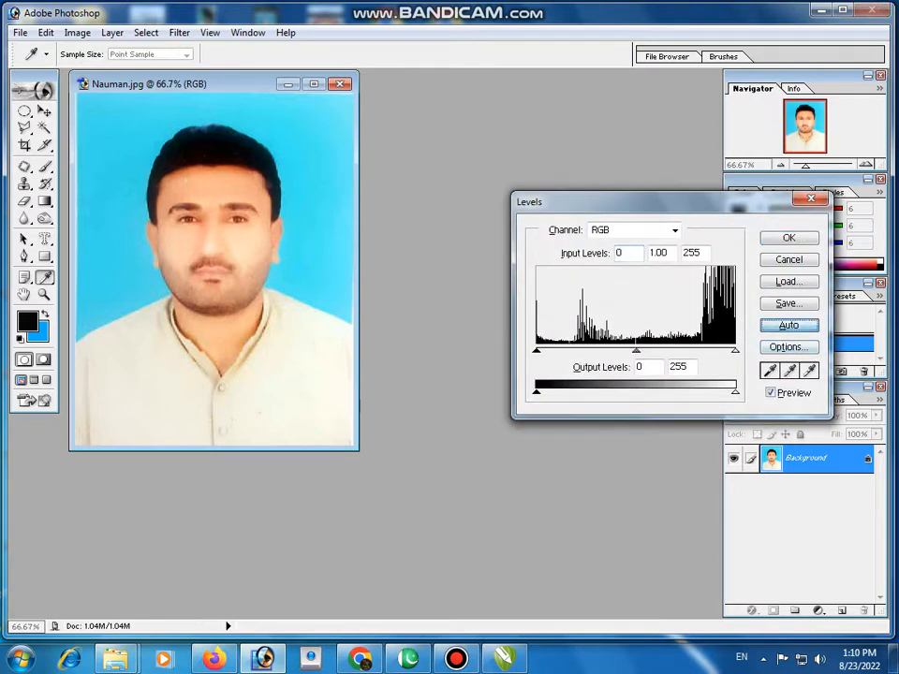
pyautogui.press('Return')
pyautogui.press('t')
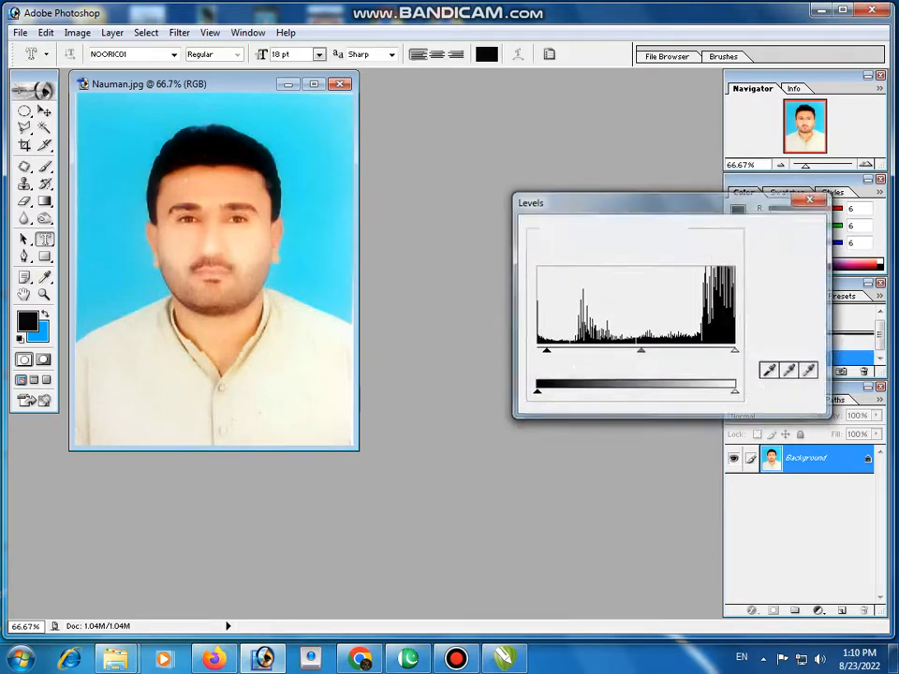
# Step: Select the whole light-blue backdrop with the Magic Wand at tolerance 32, clear it to the bright blue background colour, and deselect
pyautogui.press('w')
pyautogui.keyDown('shift'); pyautogui.click(301, 166); pyautogui.keyUp('shift')
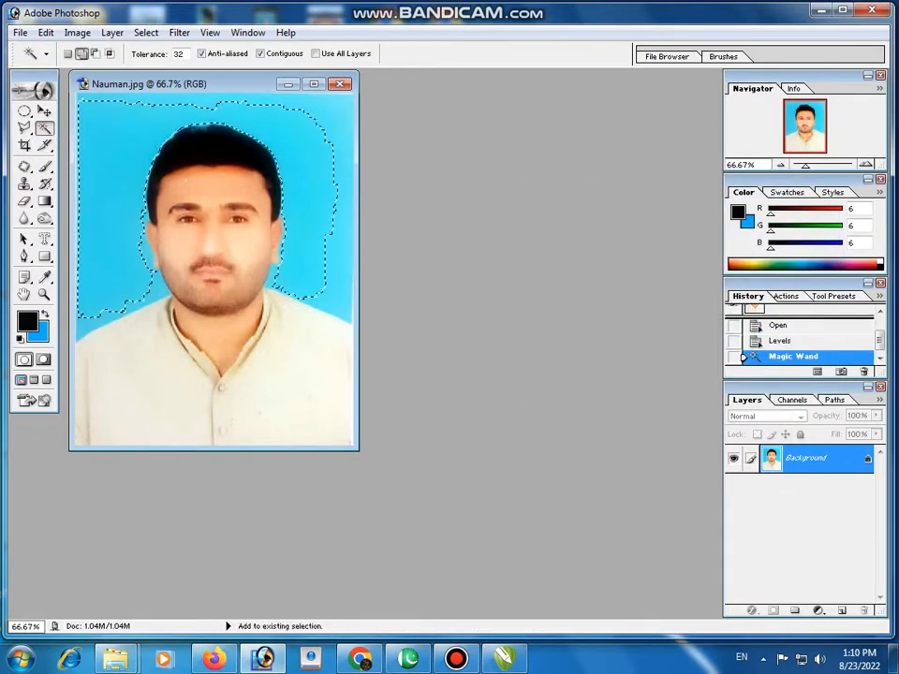
pyautogui.keyDown('shift'); pyautogui.click(309, 206); pyautogui.keyUp('shift')
pyautogui.keyDown('shift'); pyautogui.click(311, 253); pyautogui.keyUp('shift')
pyautogui.keyDown('shift'); pyautogui.click(304, 277); pyautogui.keyUp('shift')
pyautogui.keyDown('shift'); pyautogui.click(344, 229); pyautogui.keyUp('shift')
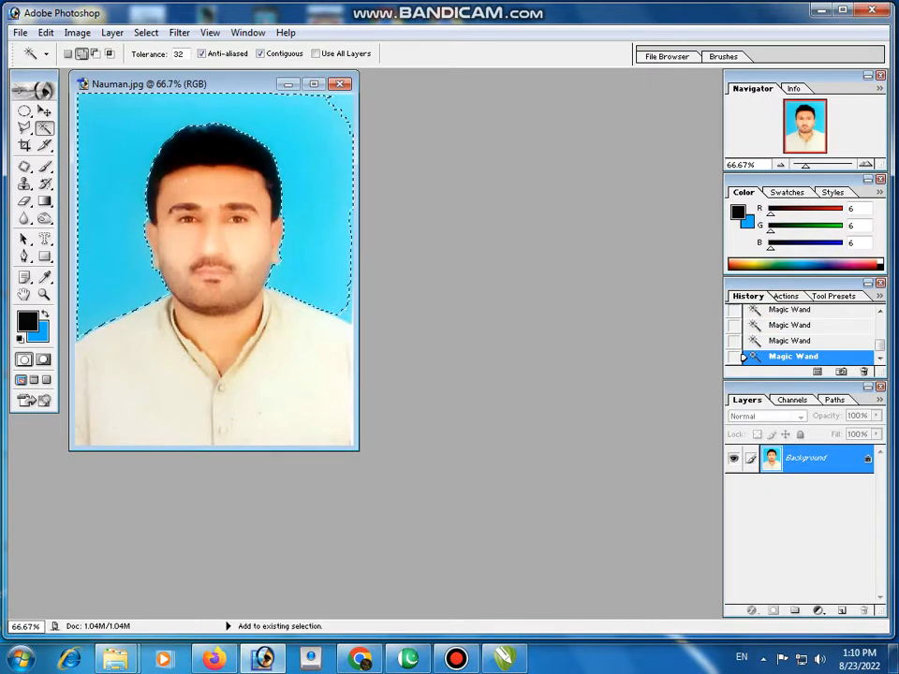
pyautogui.keyDown('shift'); pyautogui.click(345, 111); pyautogui.keyUp('shift')
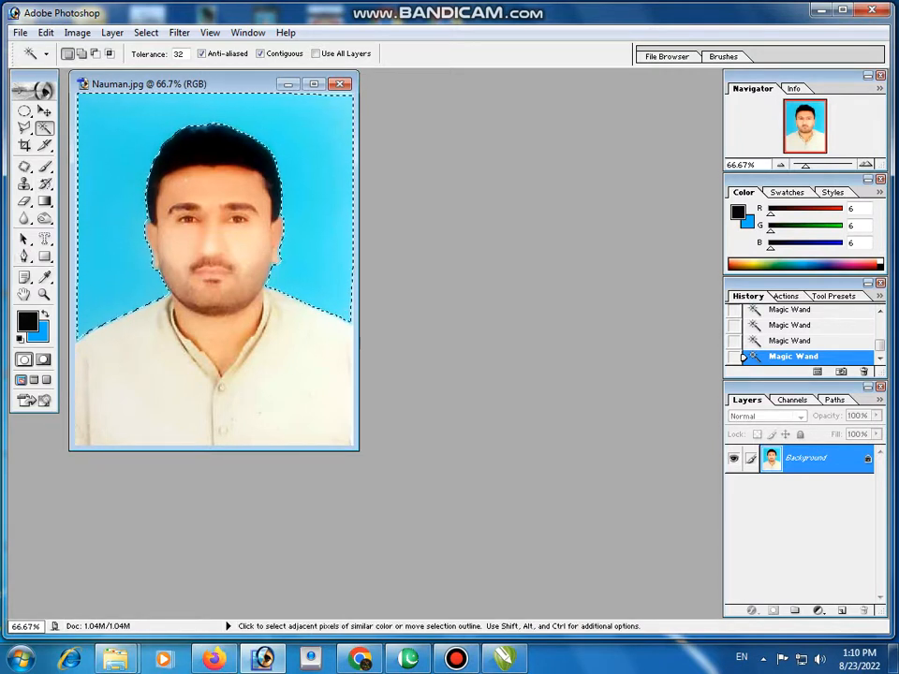
pyautogui.press('Delete')
pyautogui.hotkey('ctrl', 'd')
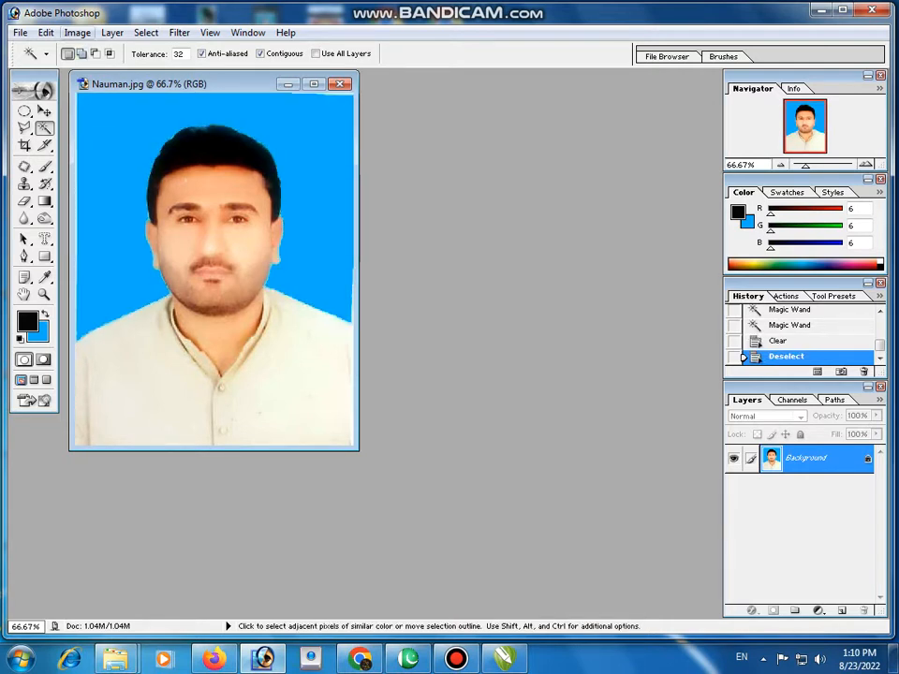
# Step: Switch to InPage, add the sixth line "اس کے آپ نے سائز دینا ہے" and start a new line
pyautogui.click(504, 659)
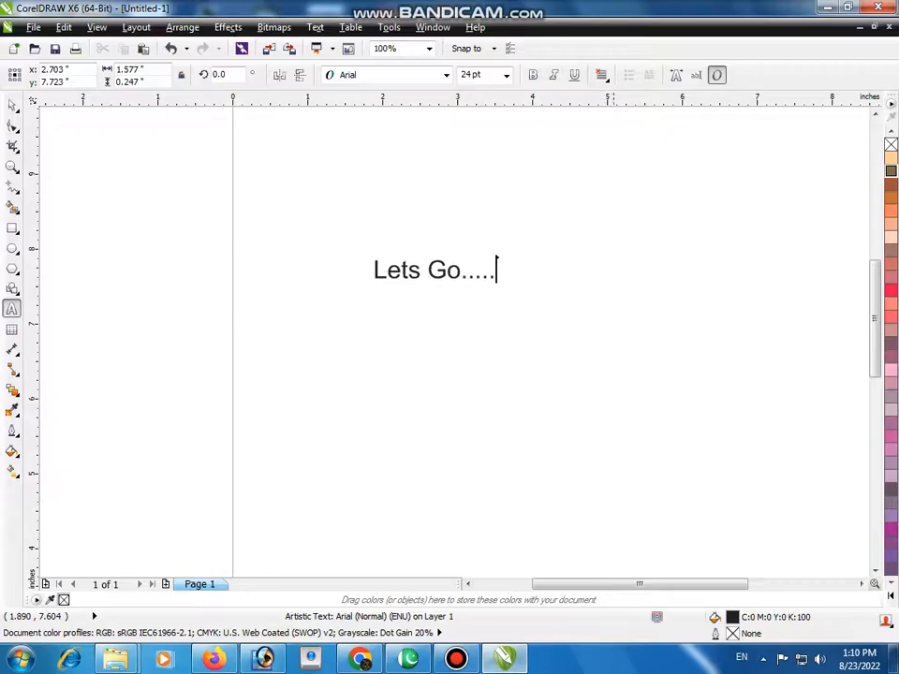
pyautogui.click(408, 659)
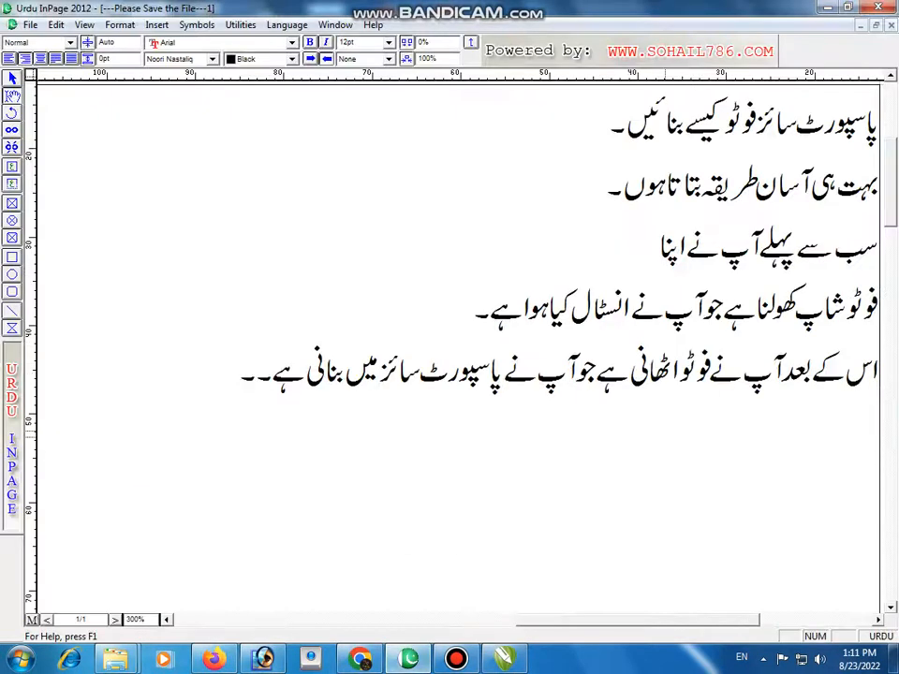
pyautogui.write('اس جت')
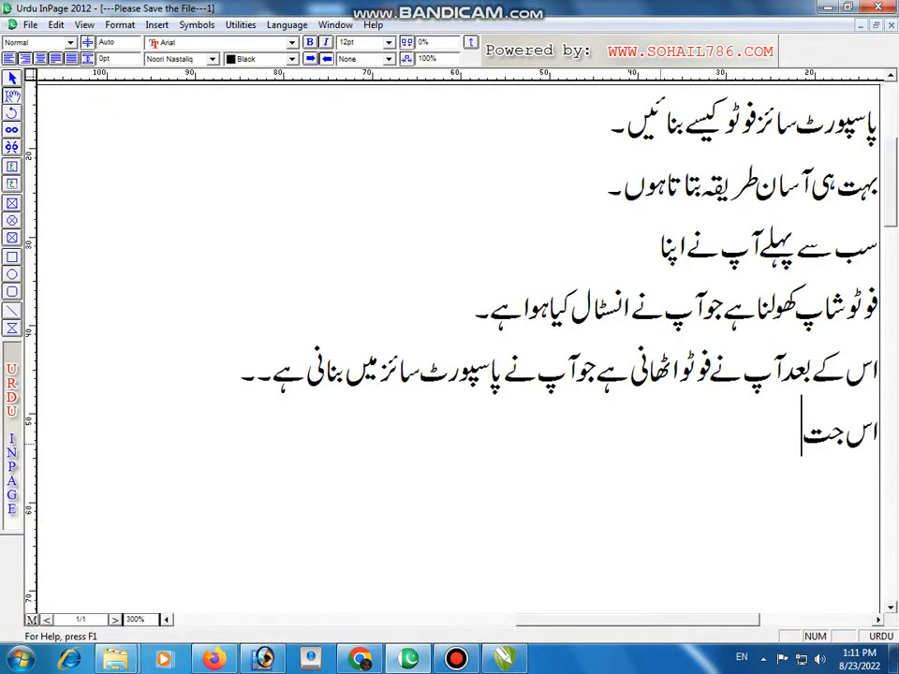
pyautogui.press('BackSpace')
pyautogui.press('BackSpace')
pyautogui.press('BackSpace')
pyautogui.write('کے ا')
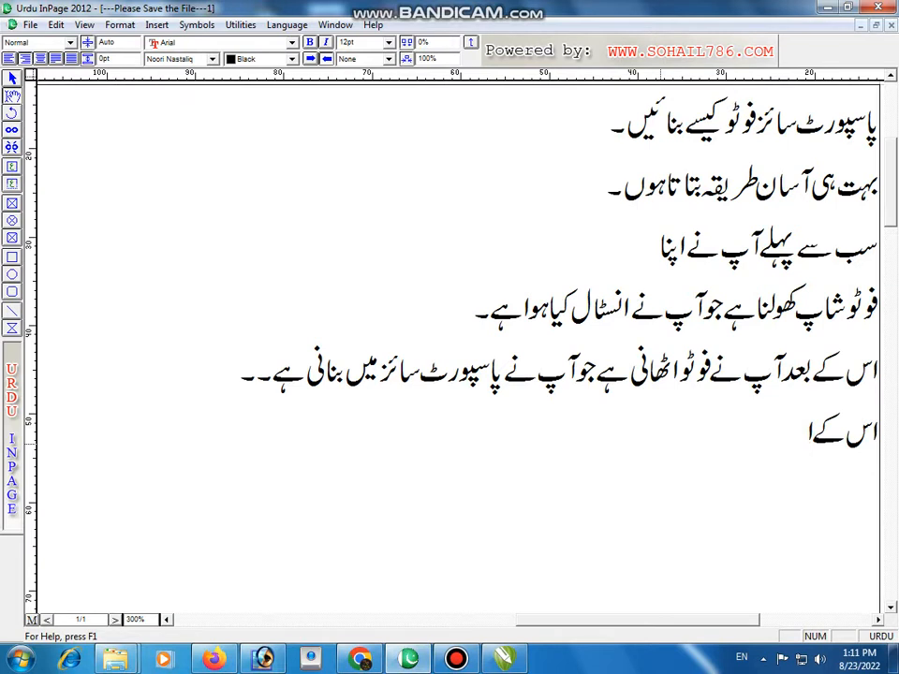
pyautogui.press('BackSpace')
pyautogui.write('آپ نے سا')
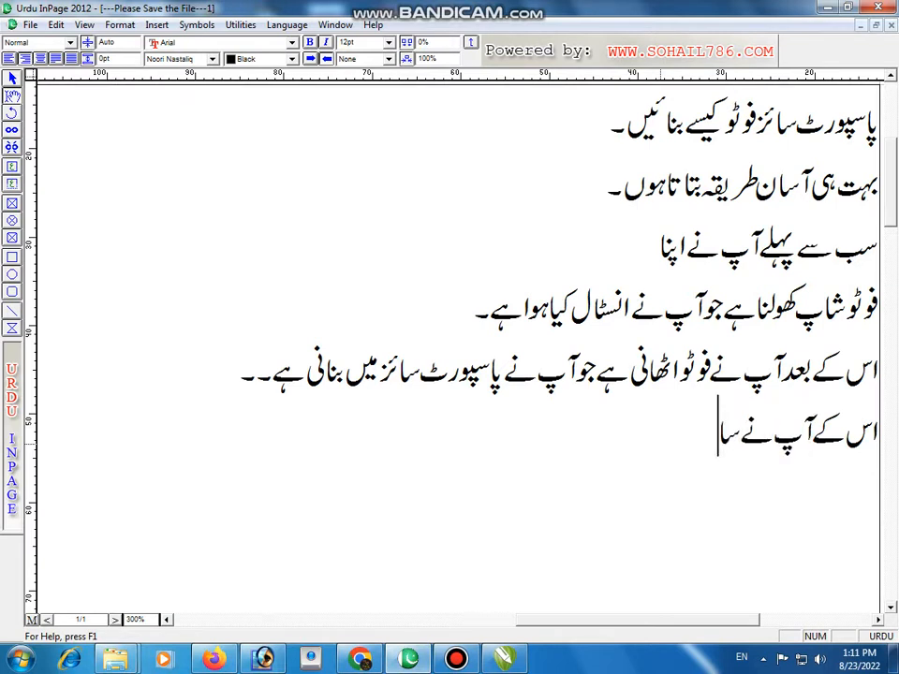
pyautogui.write('ئز دینا ہے')
pyautogui.press('Return')
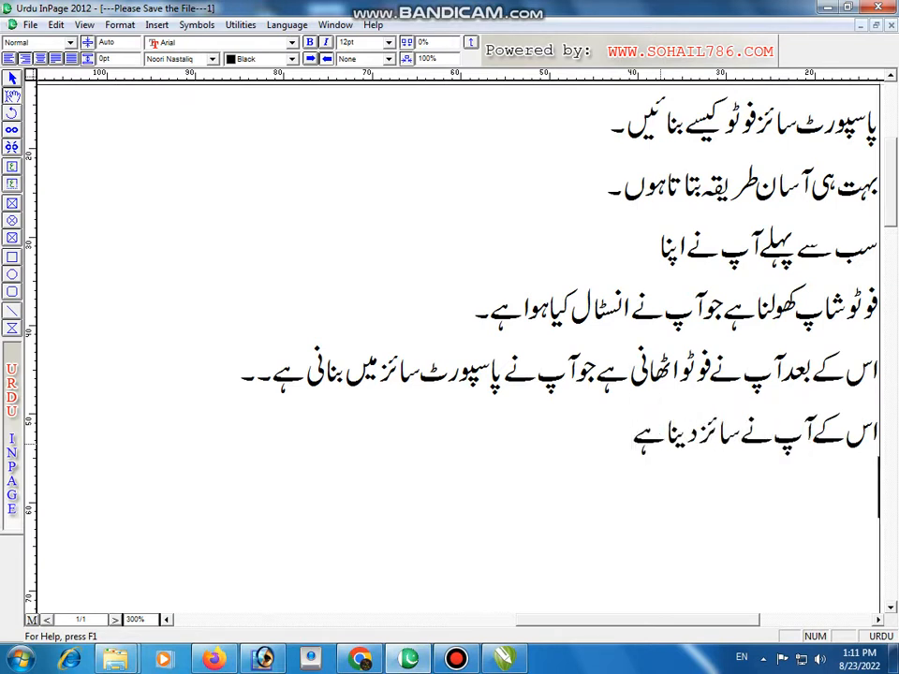
# Step: Enter "1.3 and 1.8" in English on the new seventh line of the InPage notes
pyautogui.hotkey('ctrl', 'space')
pyautogui.write('1.3')
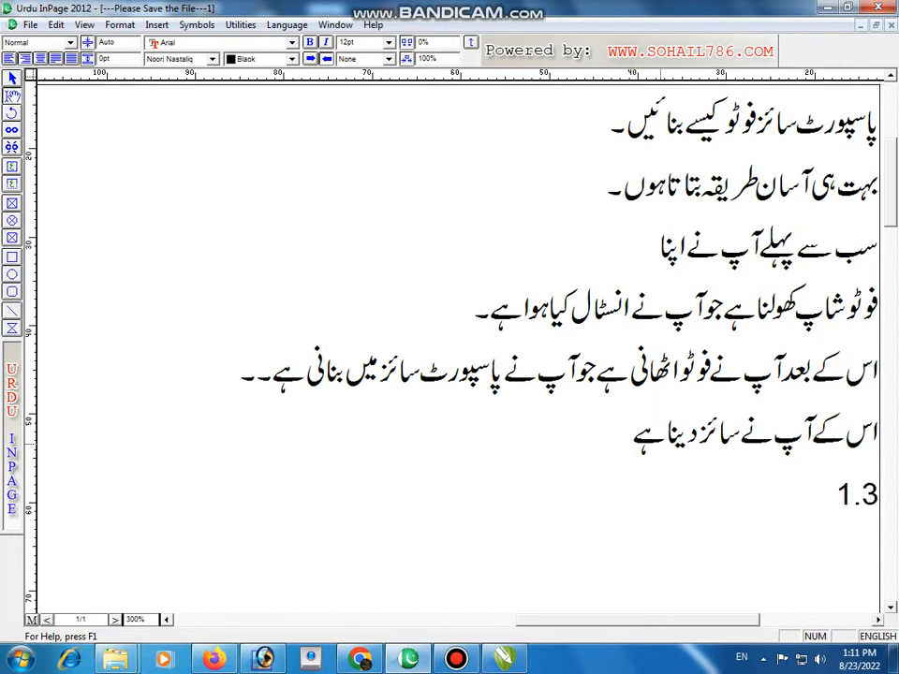
pyautogui.write('and ')
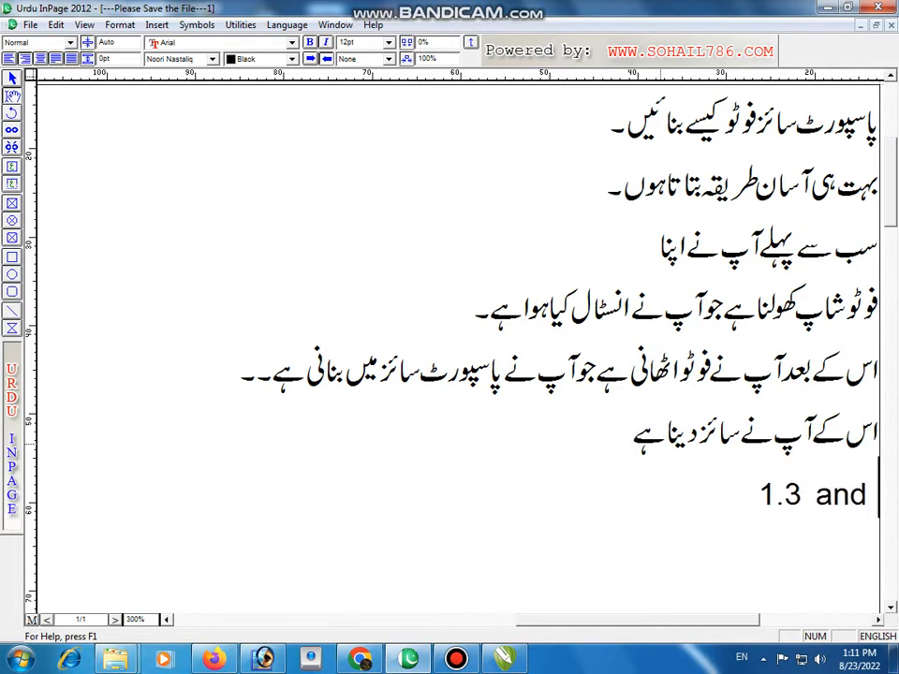
pyautogui.write('1.8')
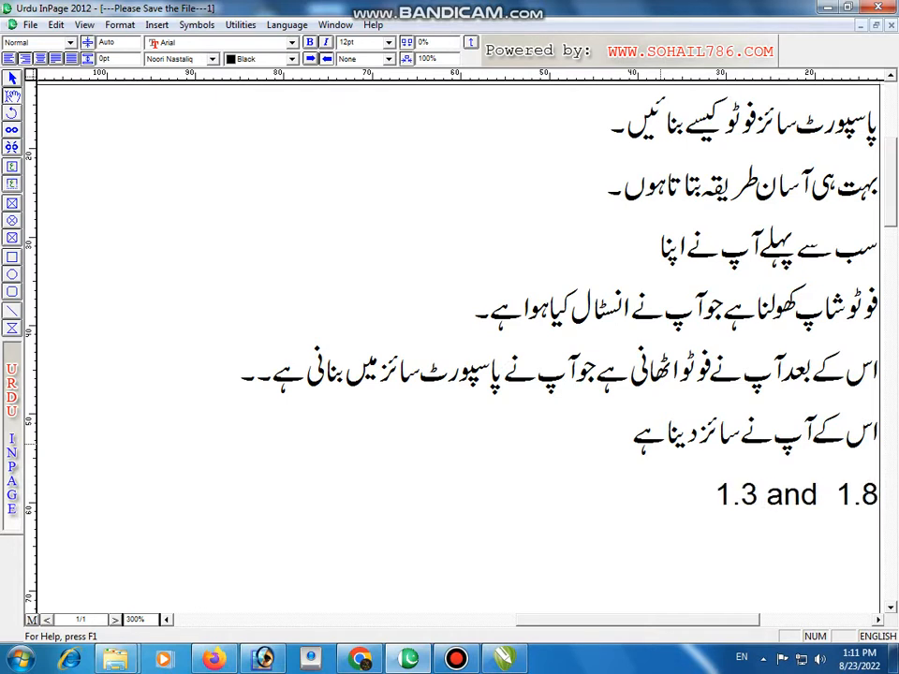
# Step: Continue the seventh line with the Urdu word "آگے" followed by the English word "resulation"
pyautogui.hotkey('ctrl', 'space')
pyautogui.write('آگے')
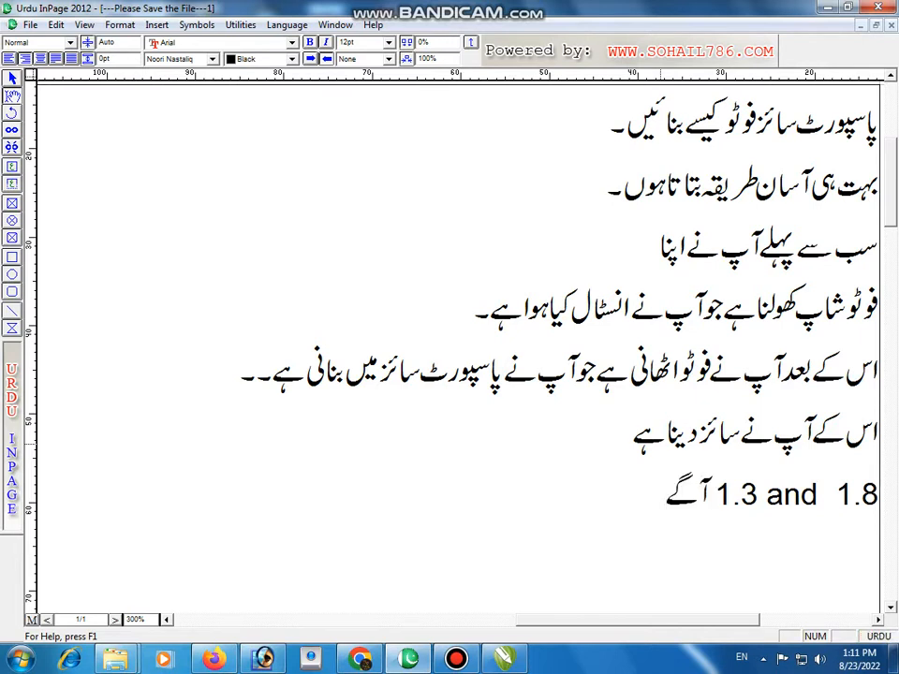
pyautogui.hotkey('ctrl', 'space')
pyautogui.write('result')
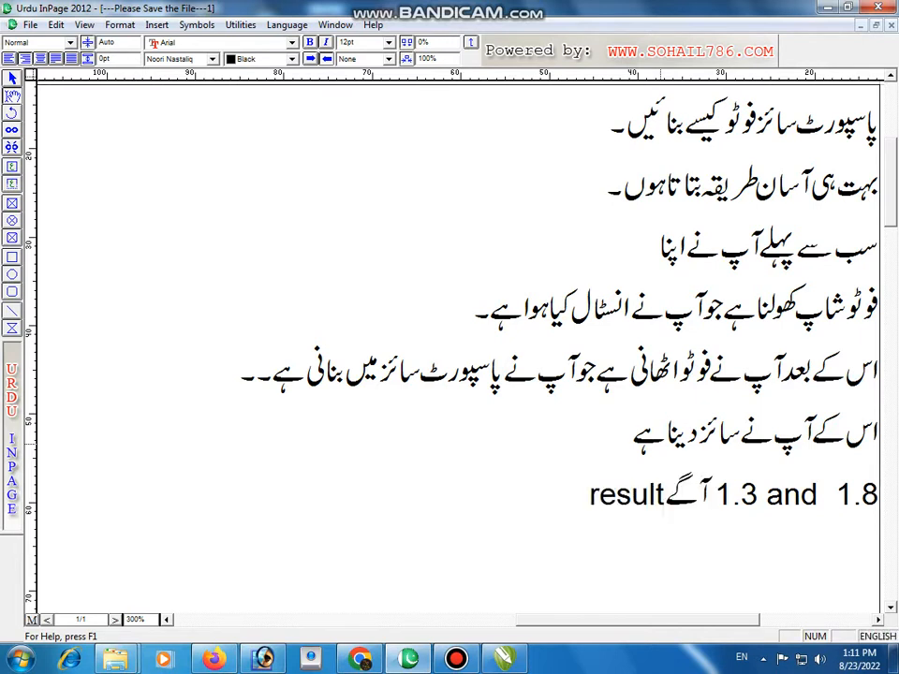
pyautogui.press('BackSpace')
pyautogui.write('ation')
pyautogui.hotkey('ctrl', 'space')
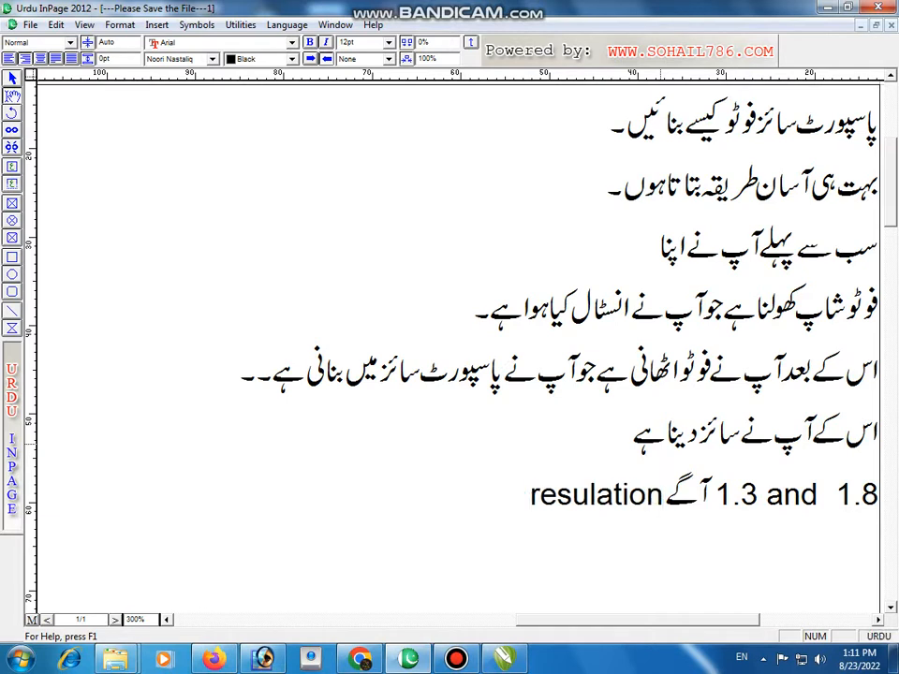
# Step: Complete the seventh line with "300" in English and "رکھنی ہے۔۔۔" in Urdu
pyautogui.hotkey('ctrl', 'space')
pyautogui.write('300')
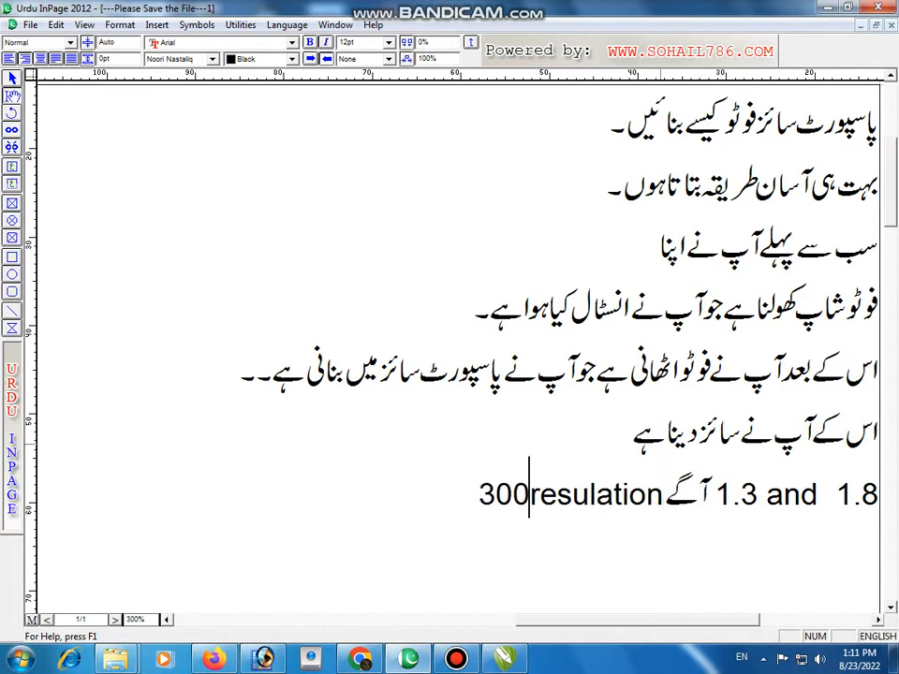
pyautogui.hotkey('ctrl', 'space')
pyautogui.write('رکھنی ہے۔')
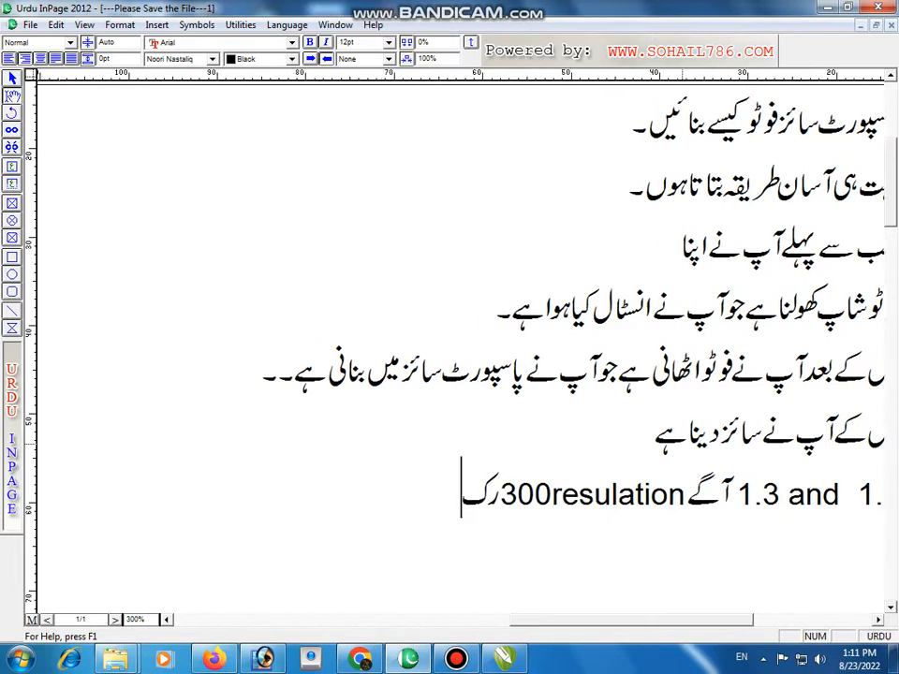
pyautogui.write('۔۔')
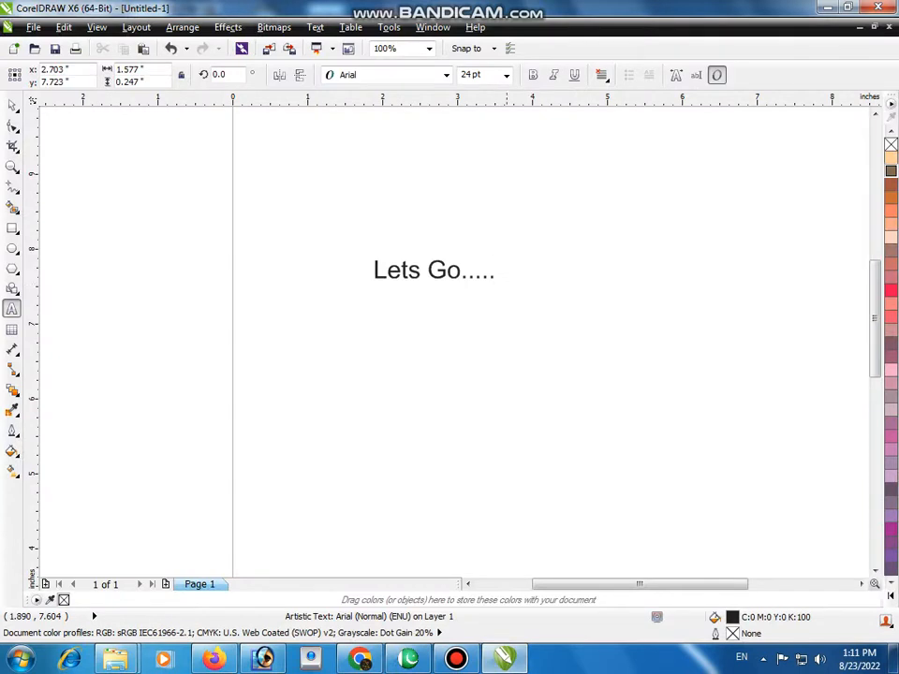
# Step: Switch to CorelDRAW and add the lines "1.3" and "1.8" beneath "Lets Go....." in the artistic text
pyautogui.press('Return')
pyautogui.write('1.8')
pyautogui.press('BackSpace')
pyautogui.write('3')
pyautogui.press('Return')
pyautogui.write('1.8')
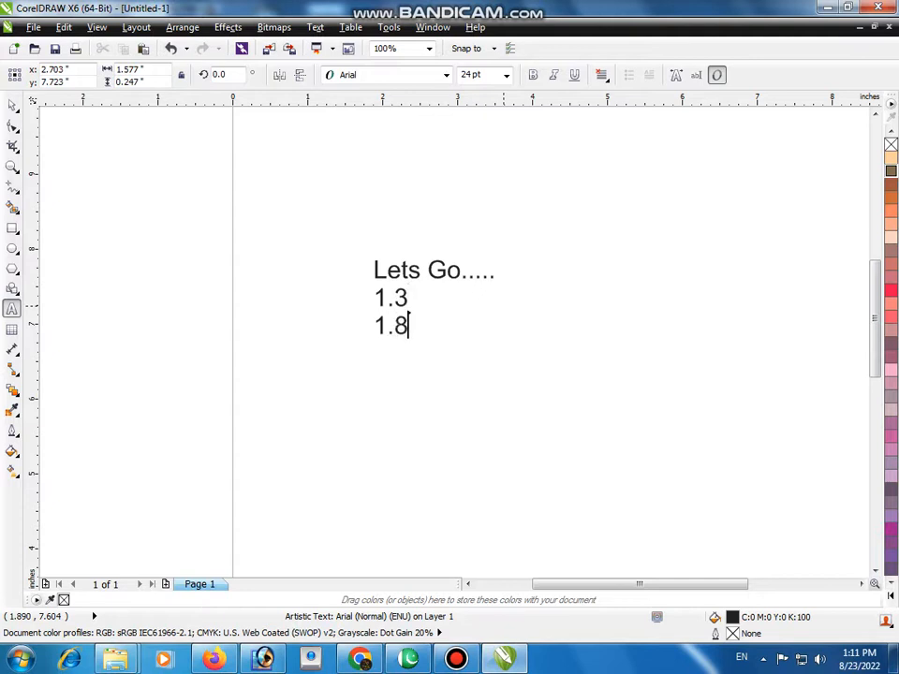
# Step: Add the line "resultaion 300 only" below "1.8" in the artistic text
pyautogui.press('Return')
pyautogui.write('resultaion ')
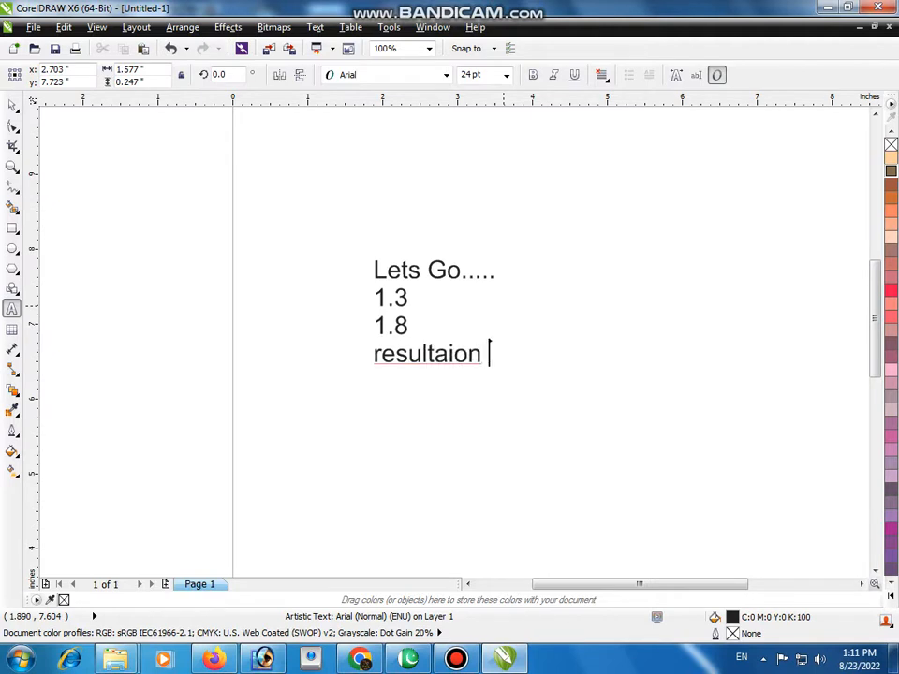
pyautogui.write('300')
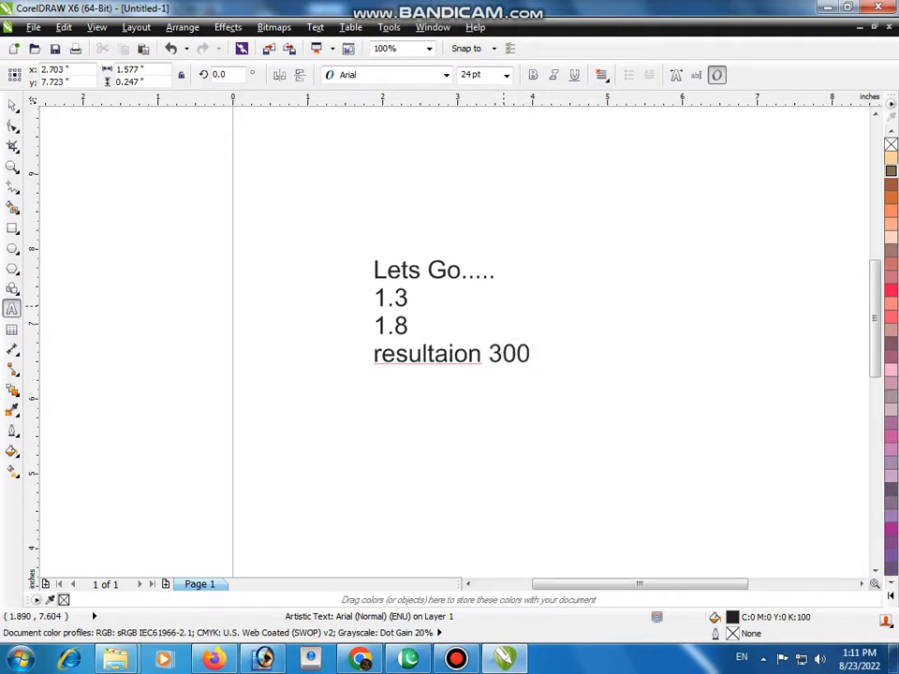
pyautogui.write(' only')
# Step: Switch to Photoshop and activate the Crop tool for the blue-background portrait
pyautogui.click(262, 659)
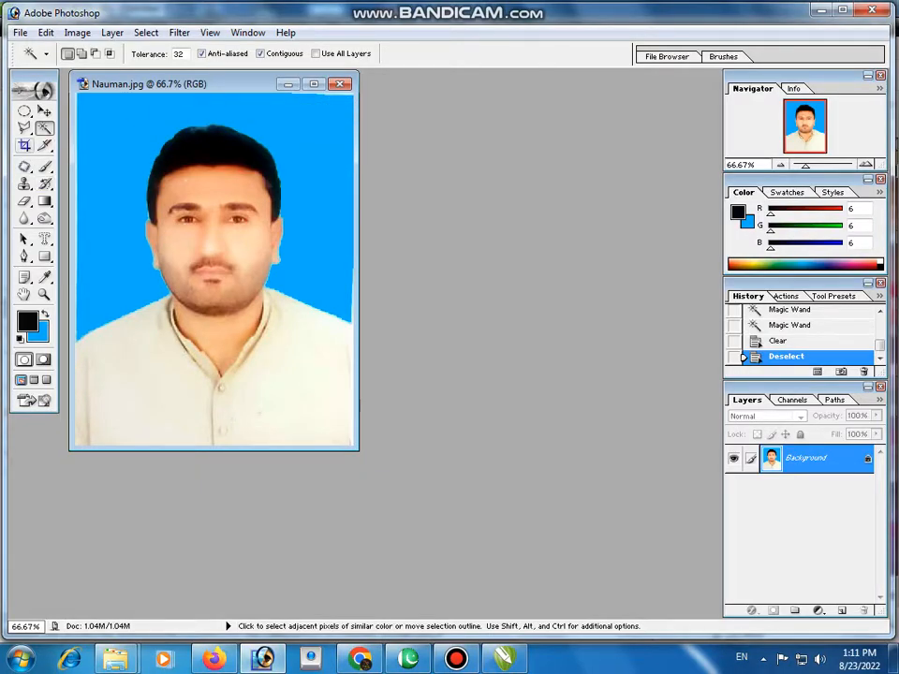
pyautogui.click(25, 145)
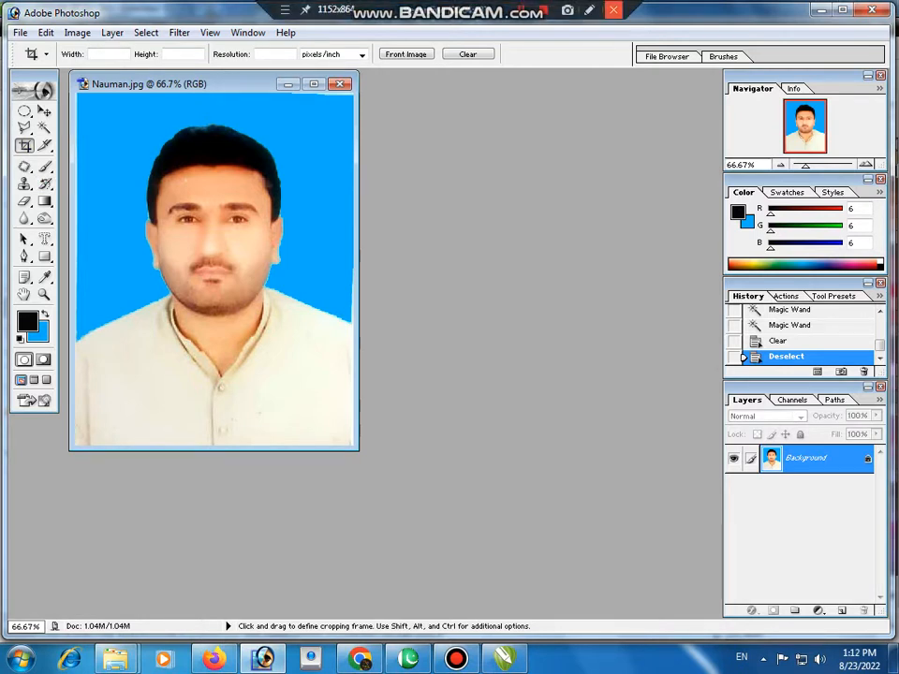
# Step: Mark the crop width, height and resolution settings with a red box and three red arrows, and close the drawing overlay
pyautogui.click(589, 11)
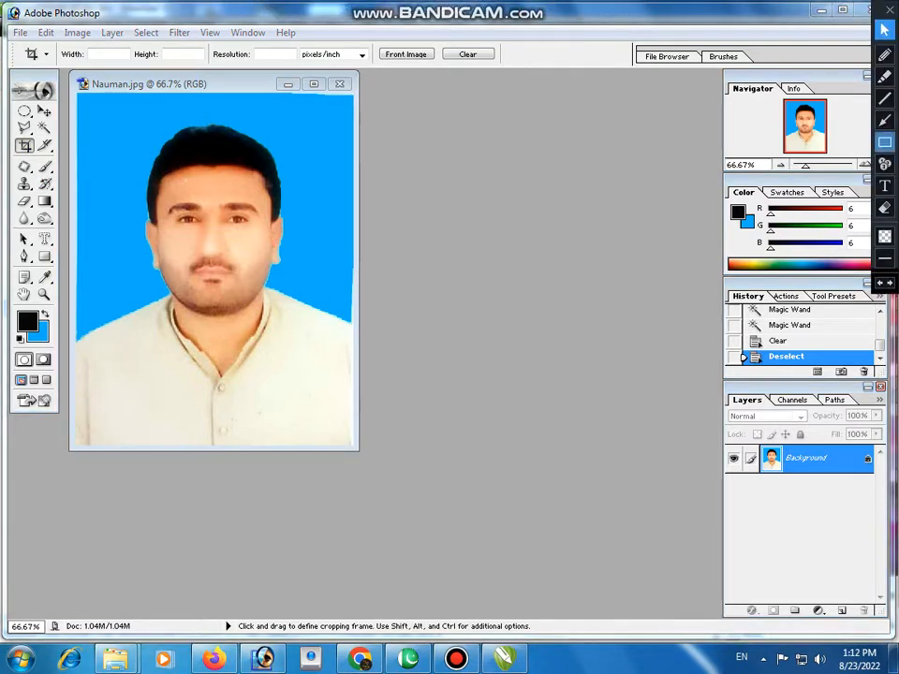
pyautogui.click(884, 141)
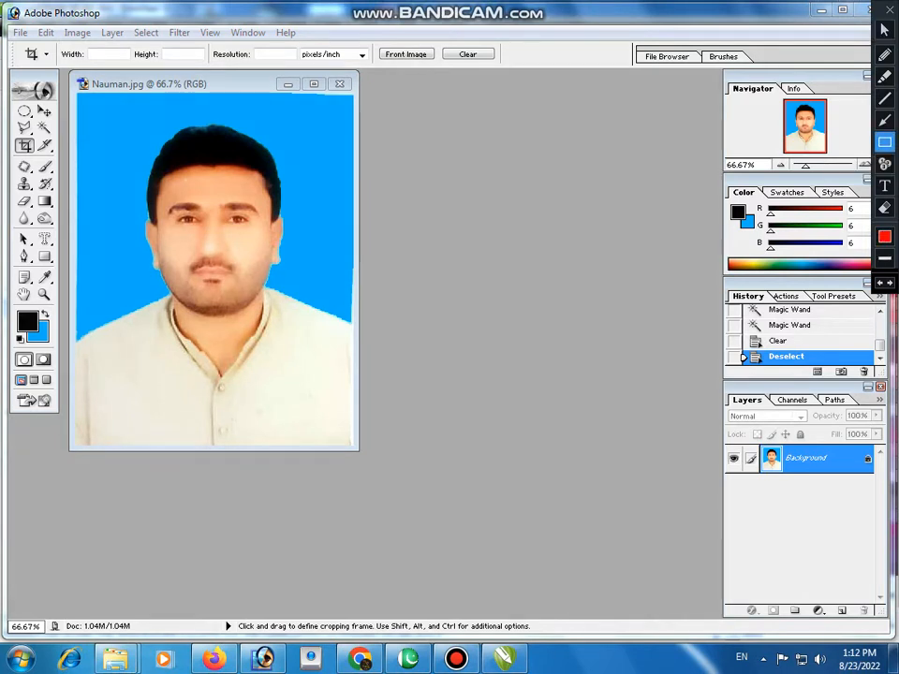
pyautogui.moveTo(60, 39); pyautogui.dragTo(373, 66)
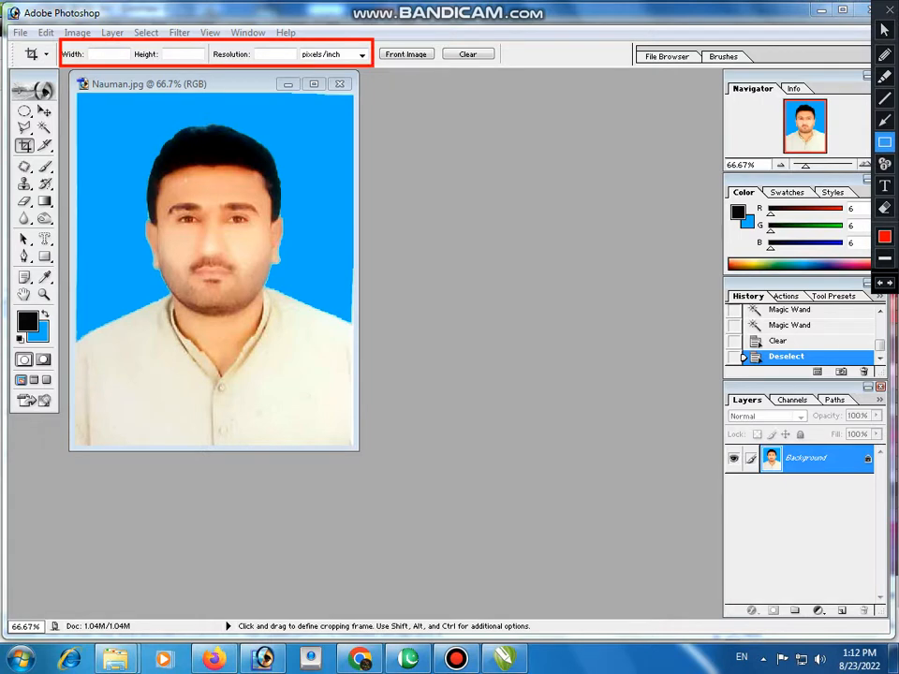
pyautogui.click(884, 121)
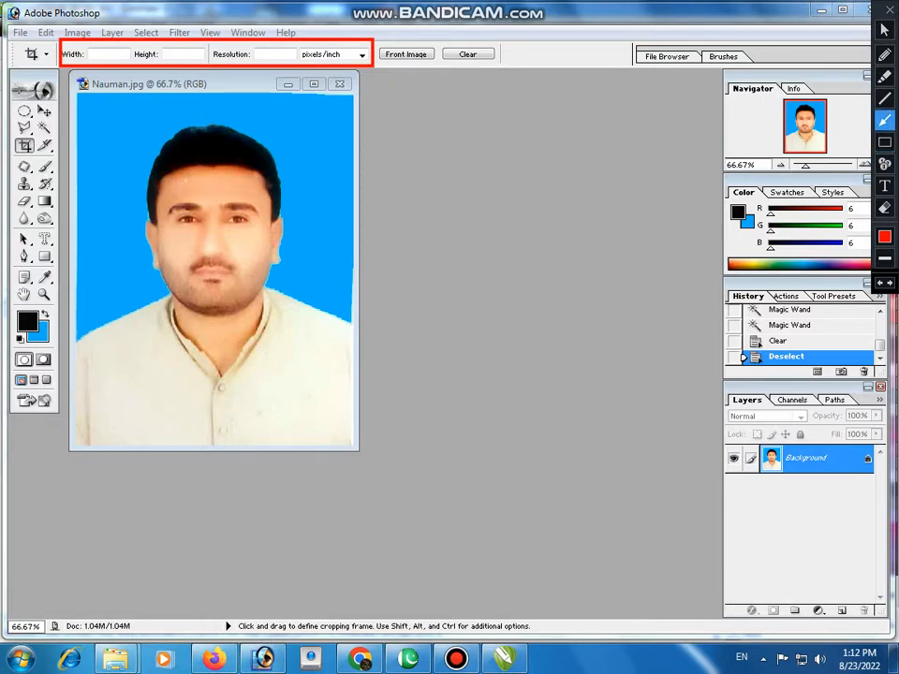
pyautogui.moveTo(278, 192)
pyautogui.mouseDown()
pyautogui.moveTo(192, 47)
pyautogui.moveTo(113, 61)
pyautogui.mouseUp()
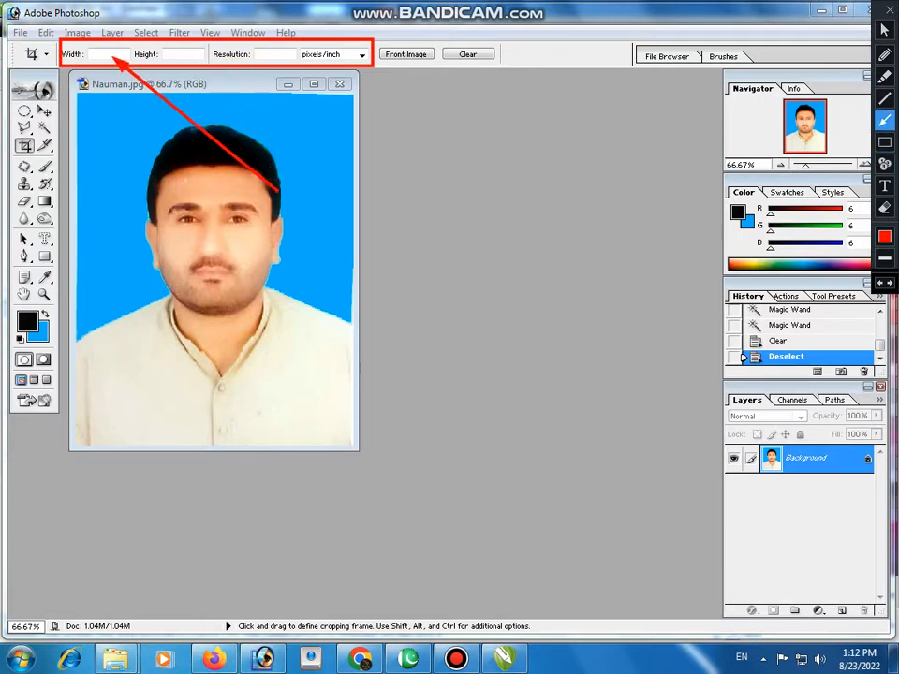
pyautogui.moveTo(264, 124); pyautogui.dragTo(184, 57)
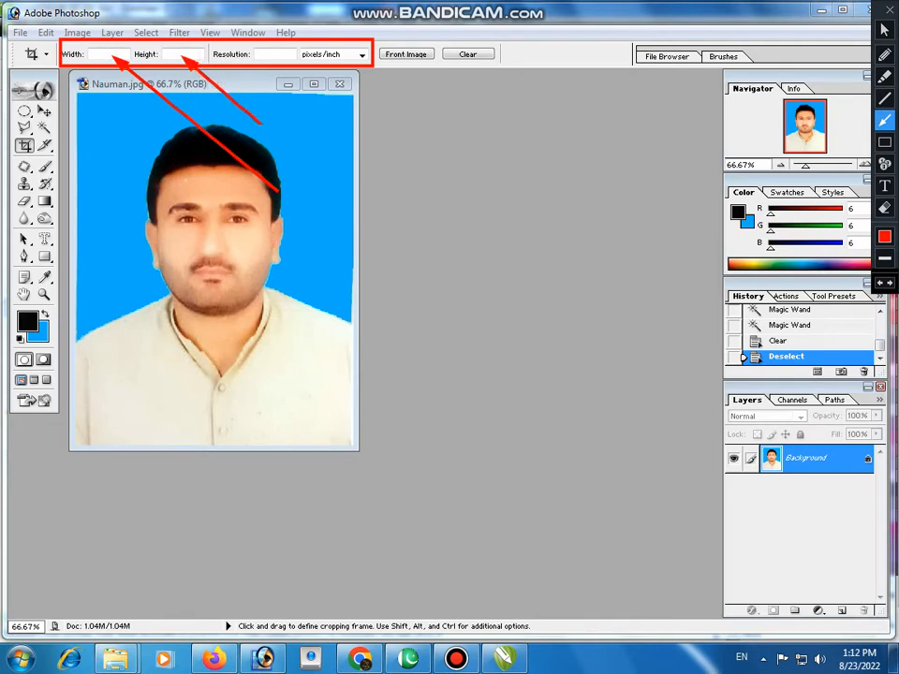
pyautogui.moveTo(296, 121); pyautogui.dragTo(266, 58)
pyautogui.click(884, 30)
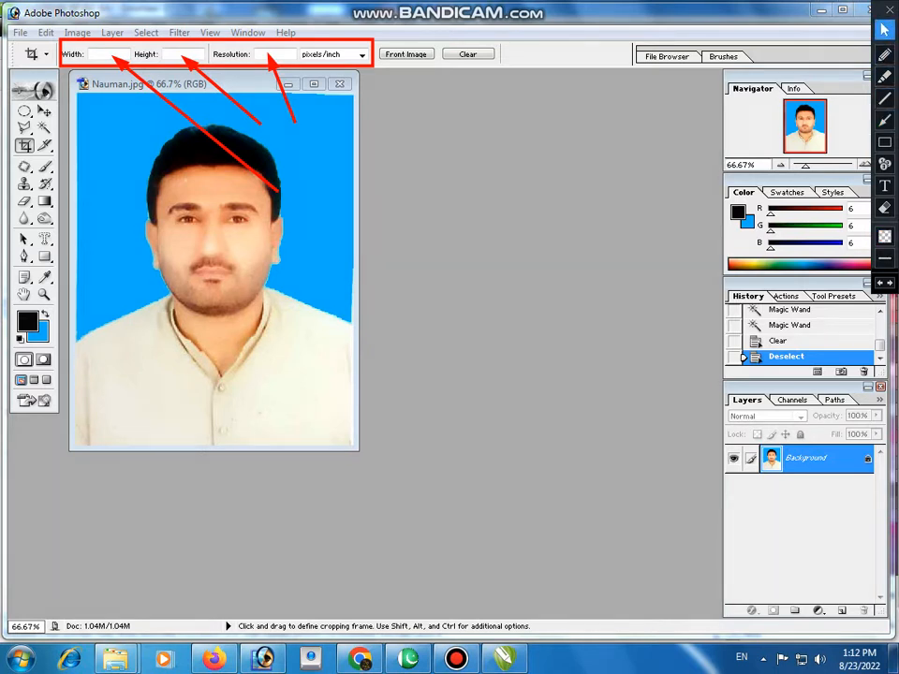
pyautogui.click(889, 9)
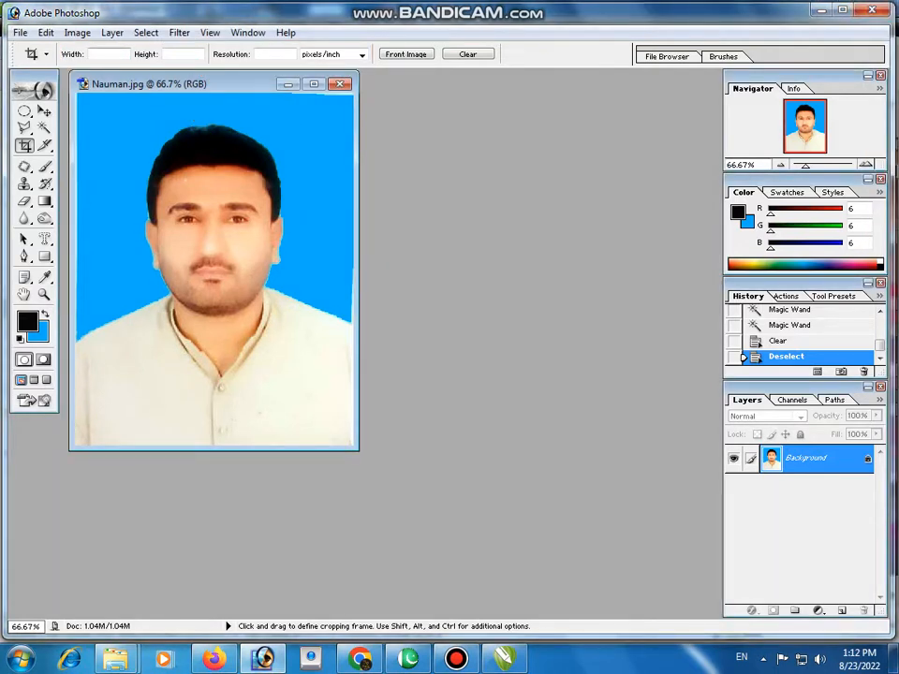
# Step: Crop the portrait around the head and shoulders at 1.3 in wide, 1.8 in high and 300 pixels/inch
pyautogui.click(100, 54)
pyautogui.write('1.8=')
pyautogui.press('Tab')
pyautogui.write('30')
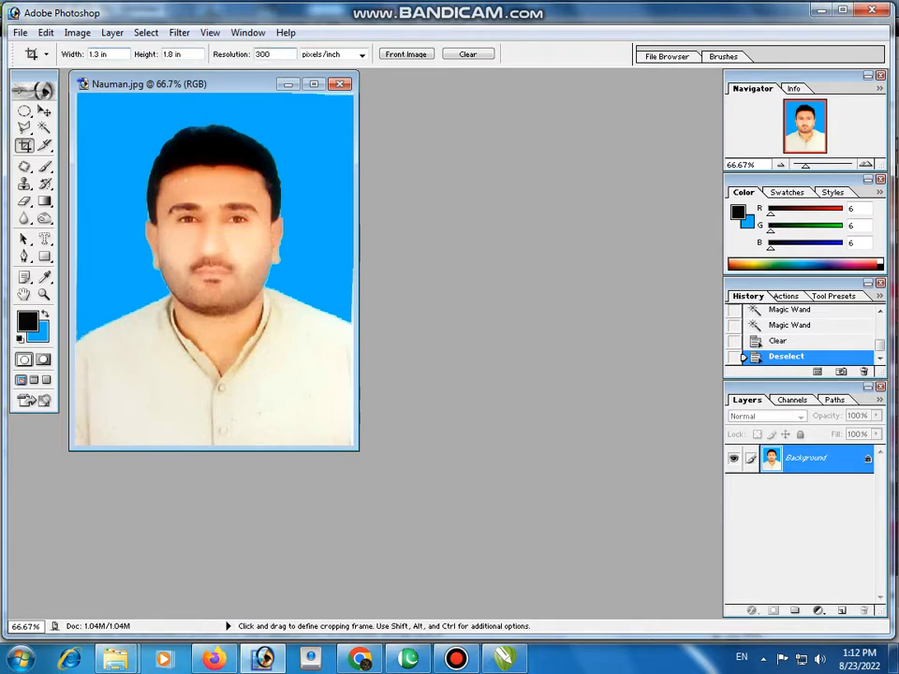
pyautogui.moveTo(301, 393); pyautogui.dragTo(336, 438)
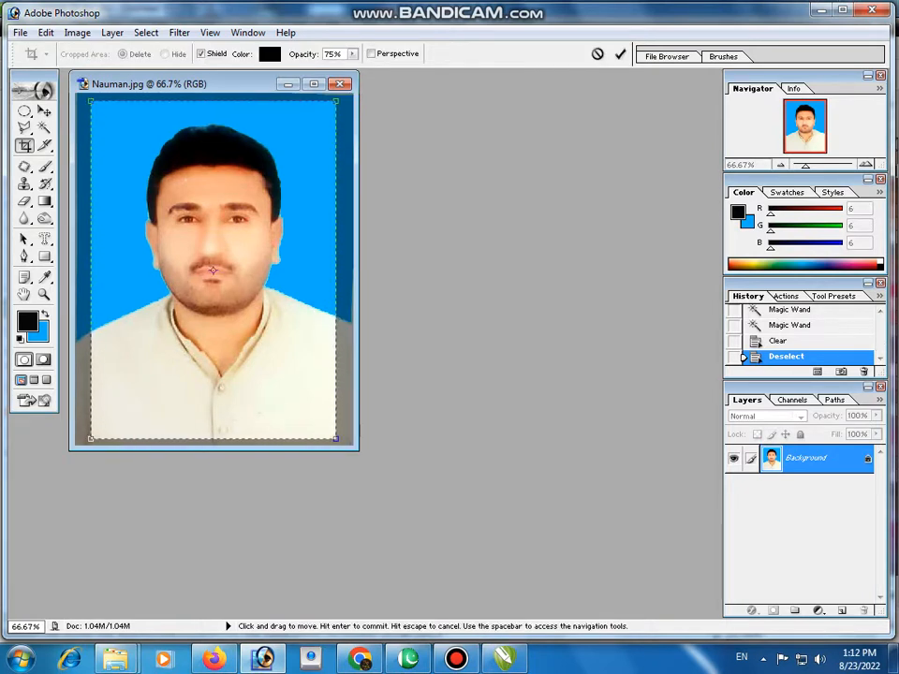
pyautogui.press('Return')
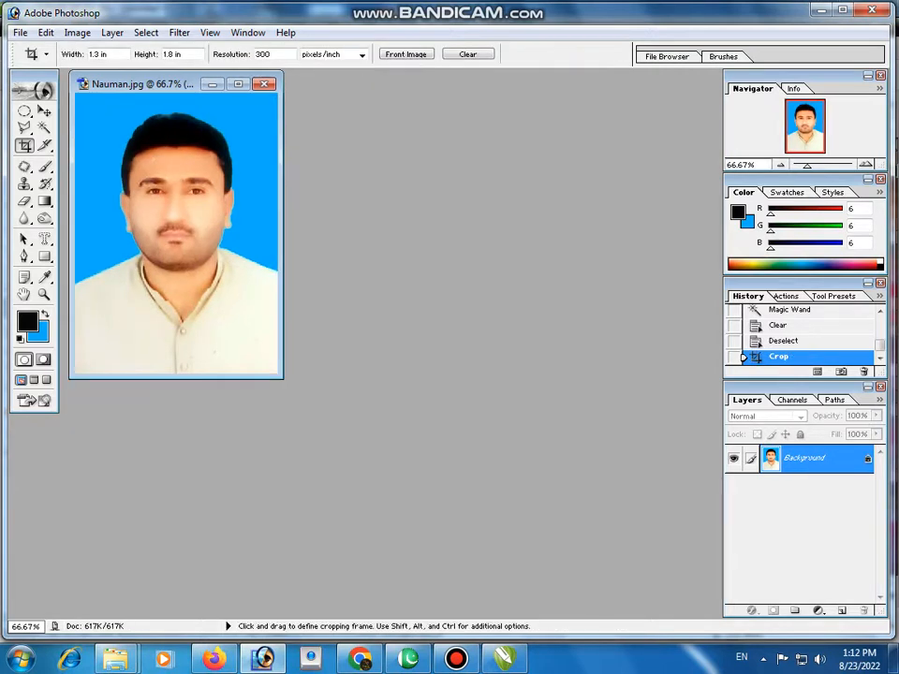
# Step: Rotate the cropped portrait's canvas 90° clockwise
pyautogui.click(77, 32)
pyautogui.moveTo(116, 189)
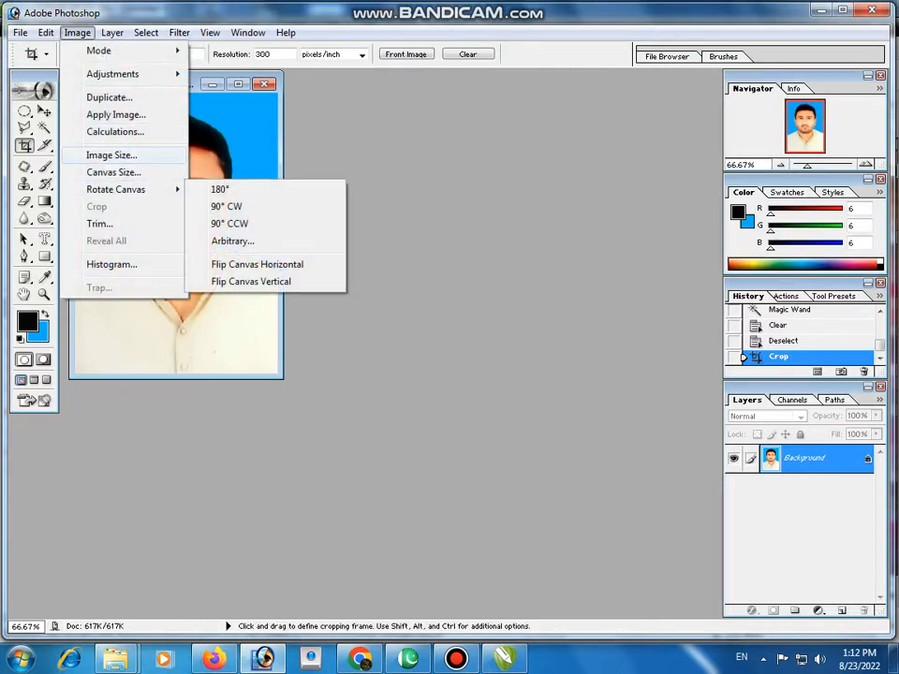
pyautogui.click(226, 206)
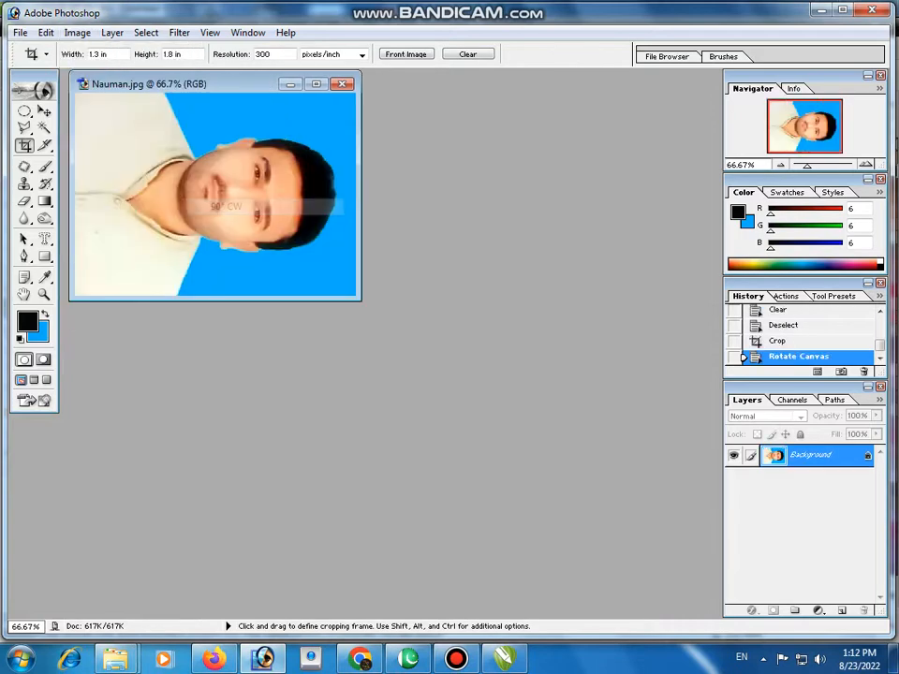
# Step: Create a blank white 4 x 6 inch RGB document at 300 pixels/inch
pyautogui.hotkey('ctrl', 'n')
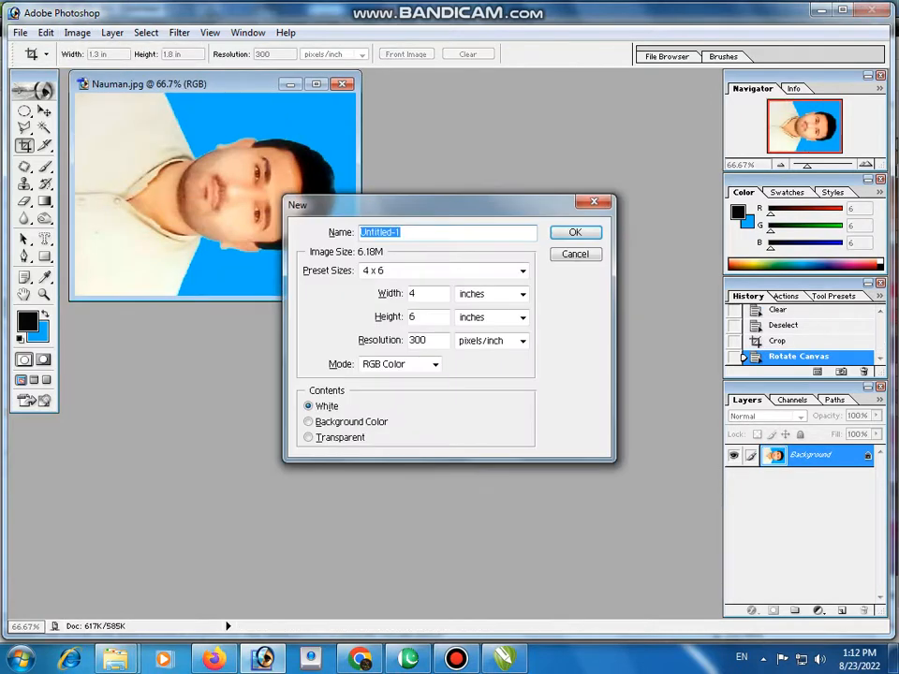
pyautogui.press('Return')
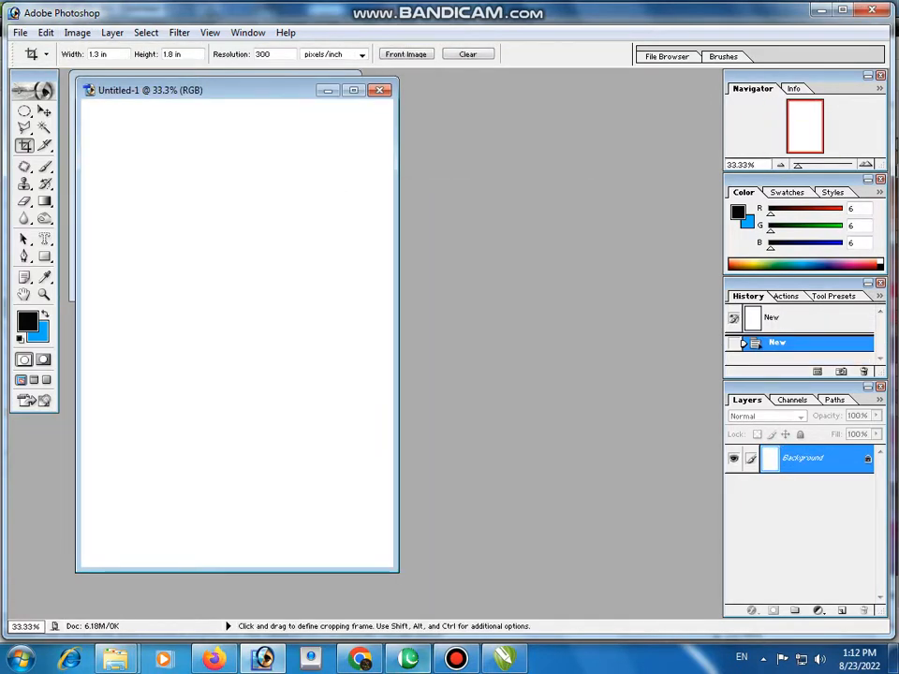
# Step: Switch to InPage and add the Urdu line "اسکے بعد 6x4 کا سائز پیج کھولنا ہے" below the resolution note
pyautogui.hotkey('alt', 'Tab')
pyautogui.press('Return')
pyautogui.press('Return')
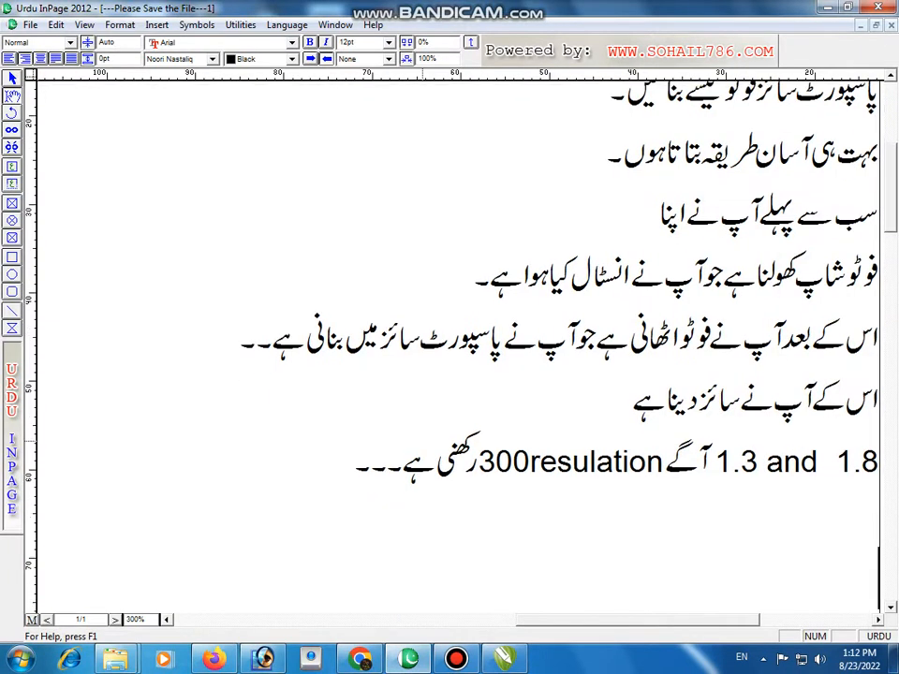
pyautogui.write('اس')
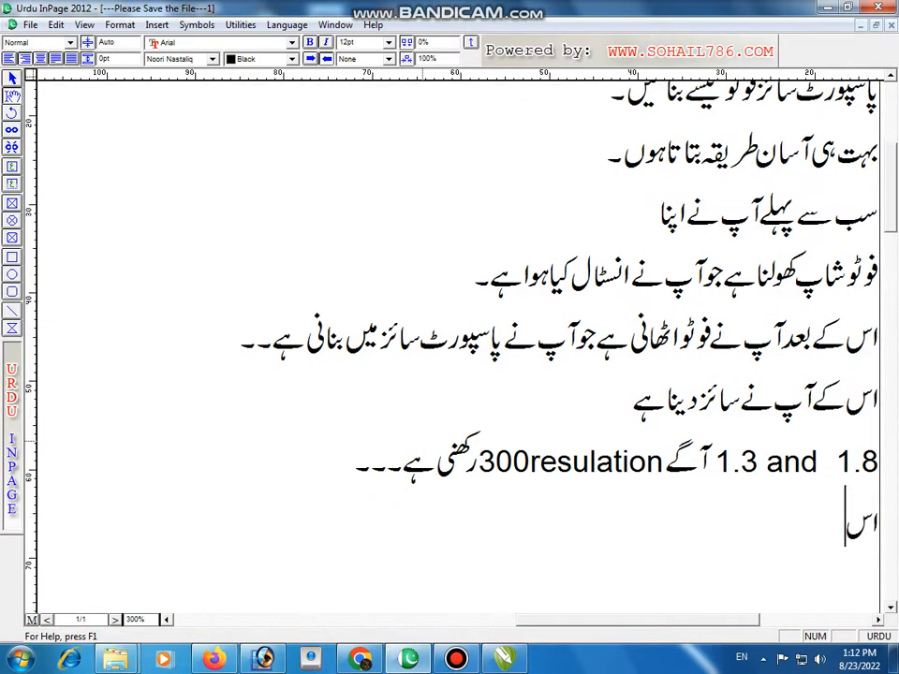
pyautogui.write('کے بعد')
pyautogui.press('F12')
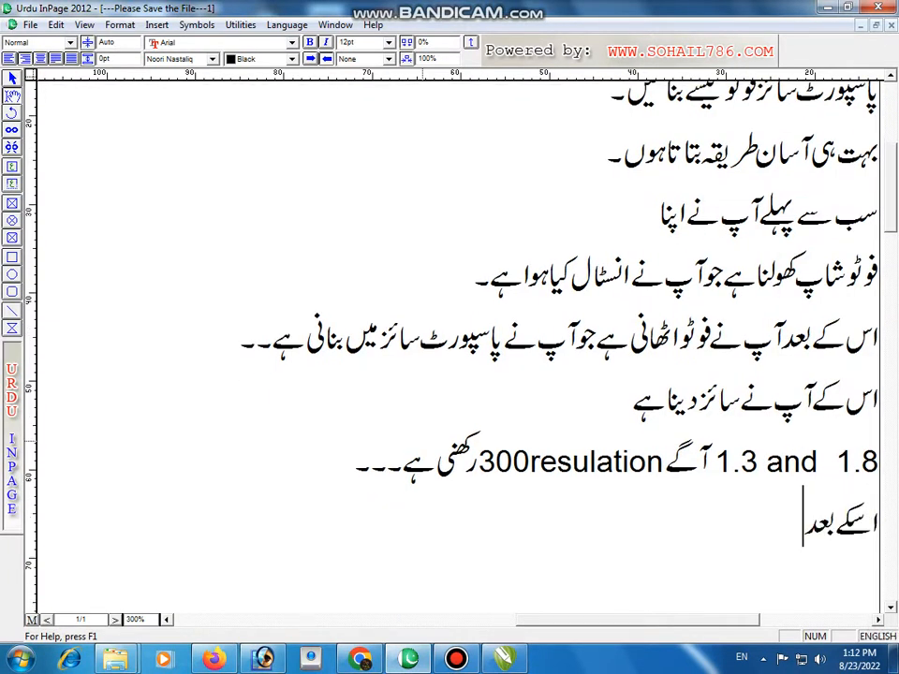
pyautogui.write('6x4')
pyautogui.press('F12')
pyautogui.write('کا')
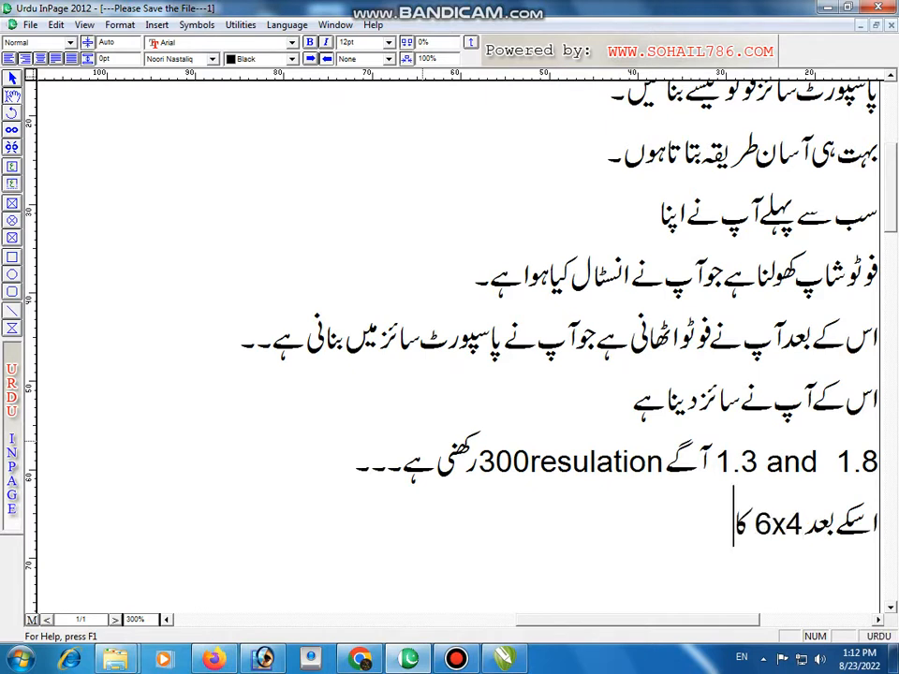
pyautogui.write(' سائز')
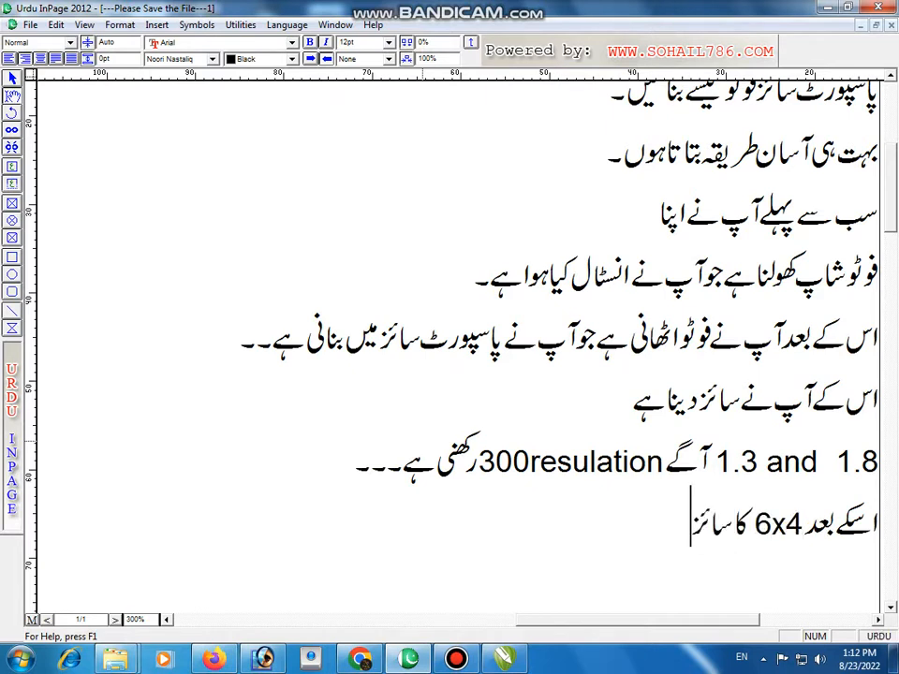
pyautogui.write(' پیج')
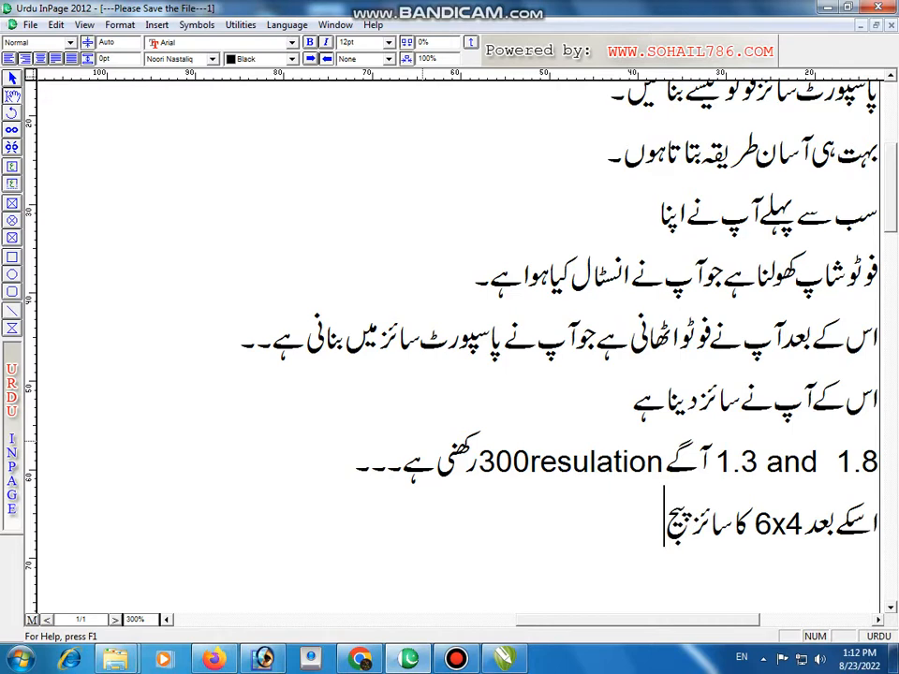
pyautogui.write(' کھولنا ہے')
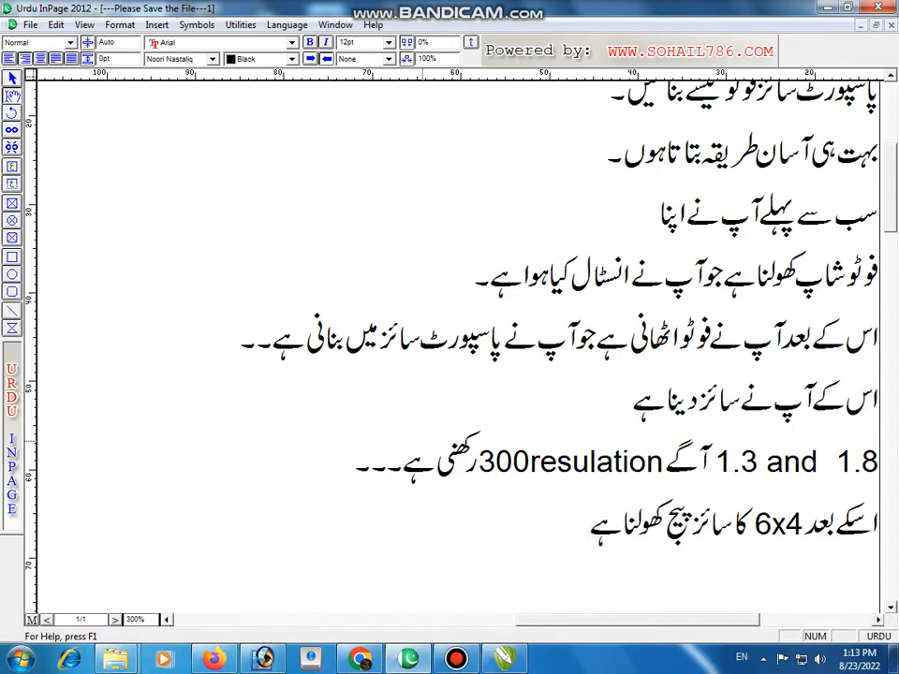
# Step: Switch to CorelDRAW and add the line "6x4 page open" below the resolution note
pyautogui.click(506, 660)
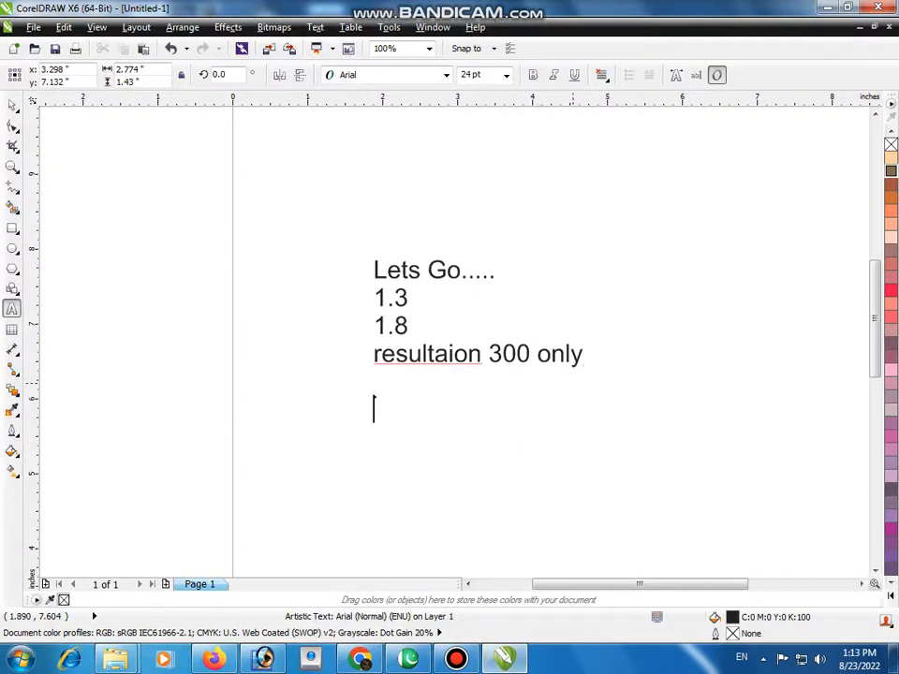
pyautogui.write('6x4 page')
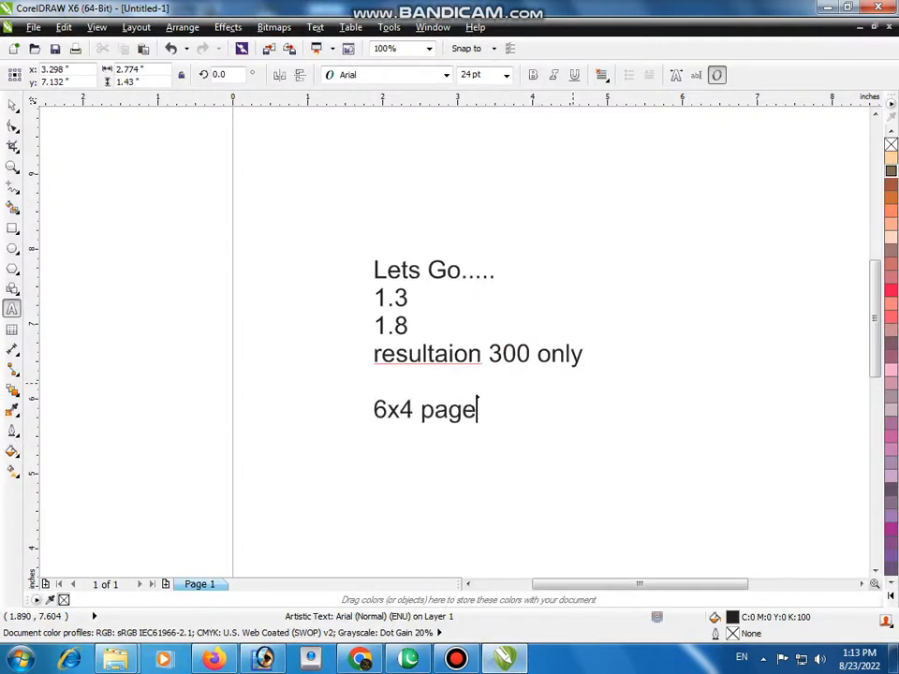
pyautogui.write(' open')
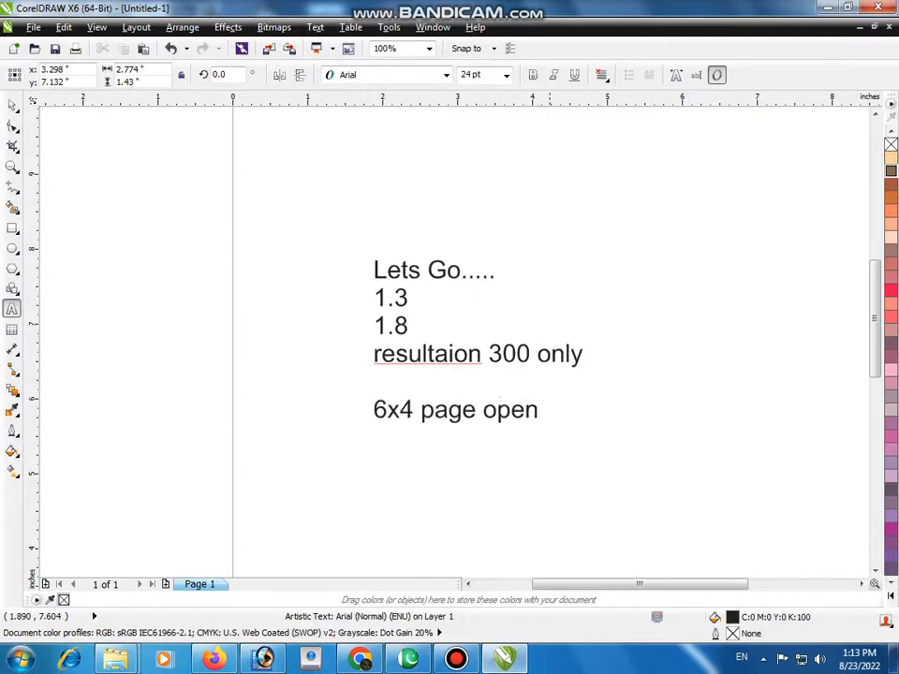
# Step: Switch to Photoshop and copy the rotated portrait into the top-left corner of the blank 4 x 6 inch page
pyautogui.click(263, 659)
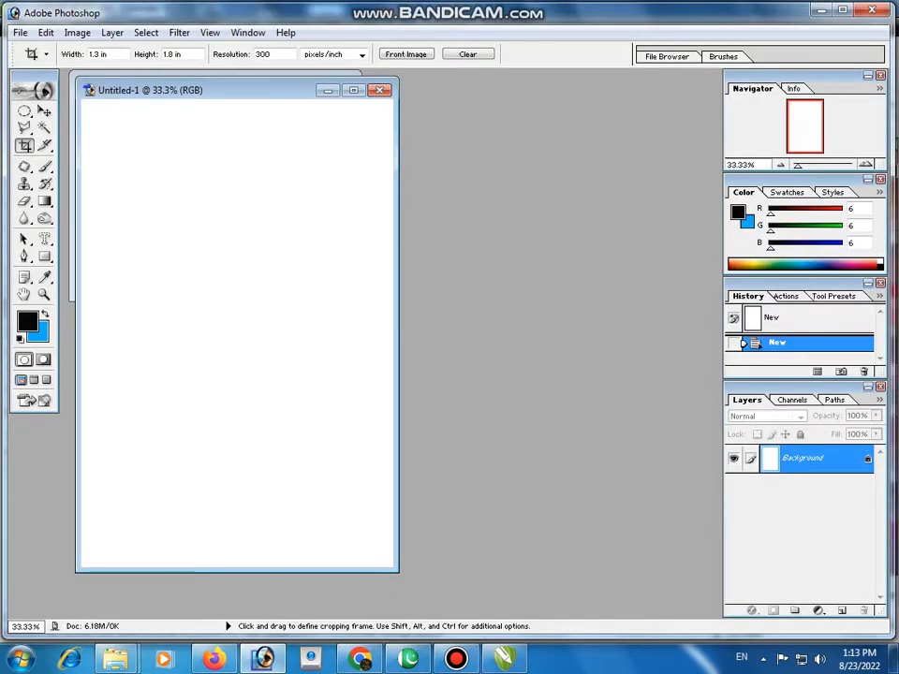
pyautogui.moveTo(228, 88); pyautogui.dragTo(418, 103)
pyautogui.click(45, 112)
pyautogui.moveTo(332, 103); pyautogui.dragTo(471, 90)
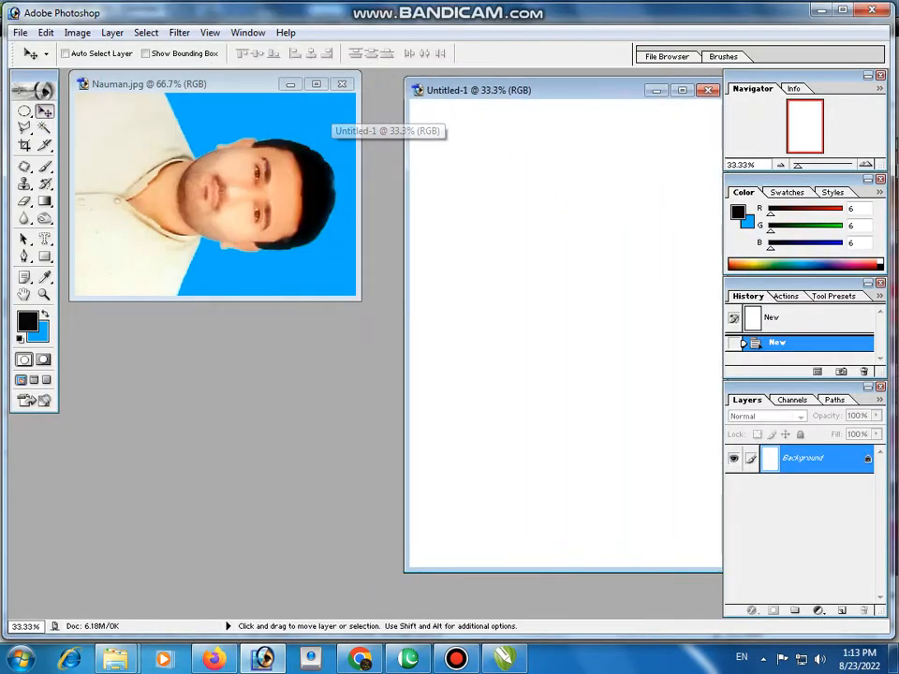
pyautogui.moveTo(221, 187); pyautogui.dragTo(482, 147)
pyautogui.moveTo(458, 90); pyautogui.dragTo(276, 115)
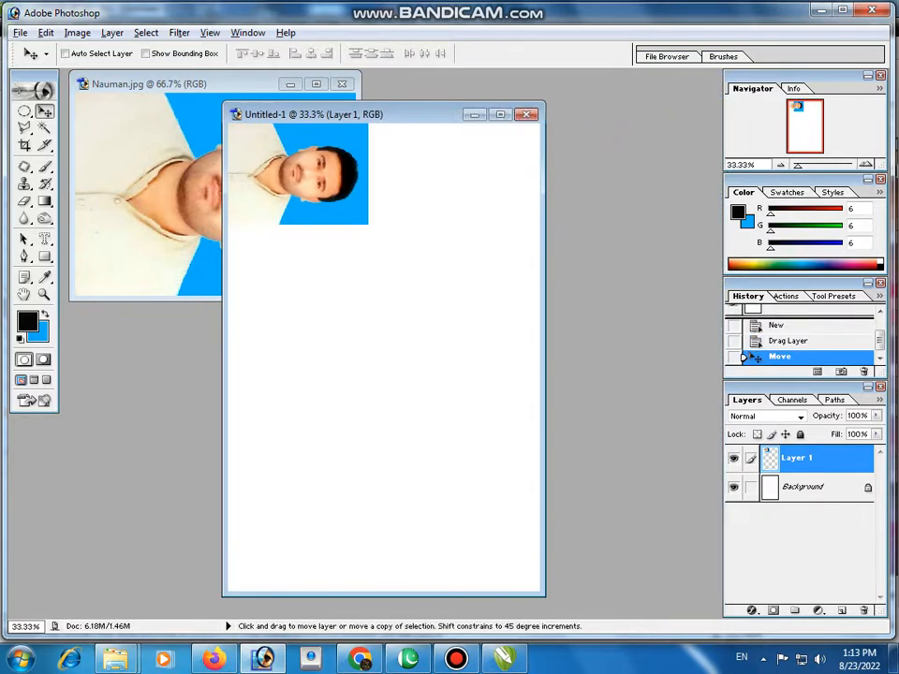
# Step: Duplicate the placed portrait seven times to fill the page with two columns of four photos
pyautogui.moveTo(290, 176); pyautogui.dragTo(299, 511)
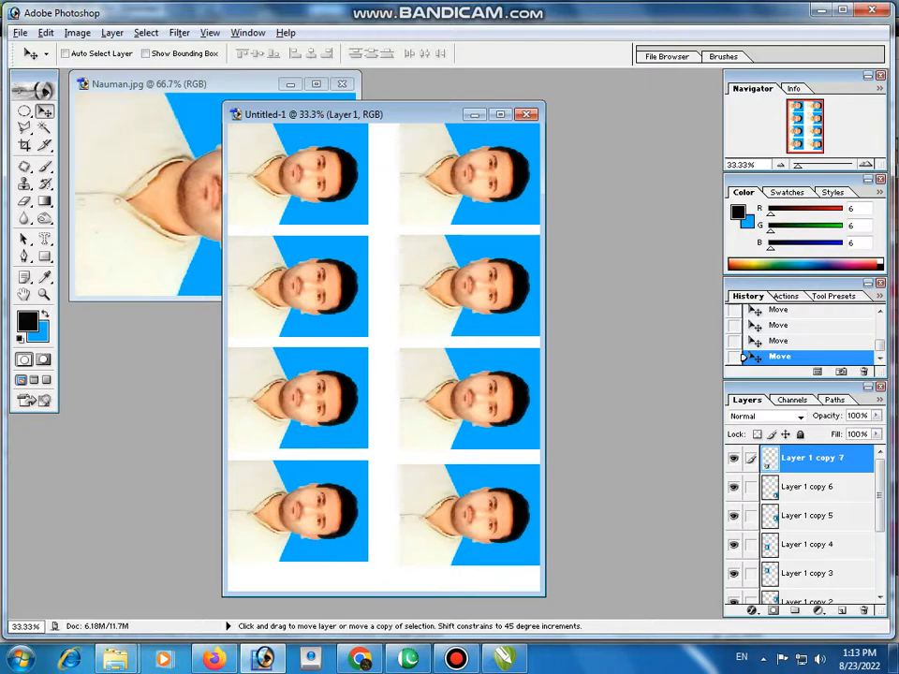
pyautogui.moveTo(385, 113); pyautogui.dragTo(527, 104)
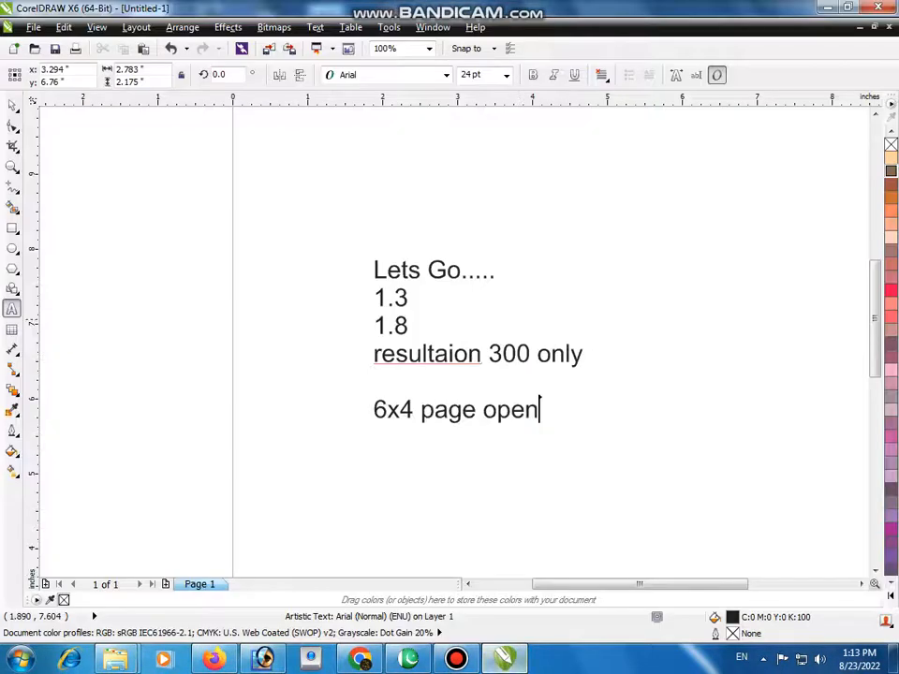
# Step: Add the lines "alt button press" and "and other photo press" below "6x4 page open" in CorelDRAW, and switch back to InPage
pyautogui.press('Return')
pyautogui.press('Return')
pyautogui.write('alt')
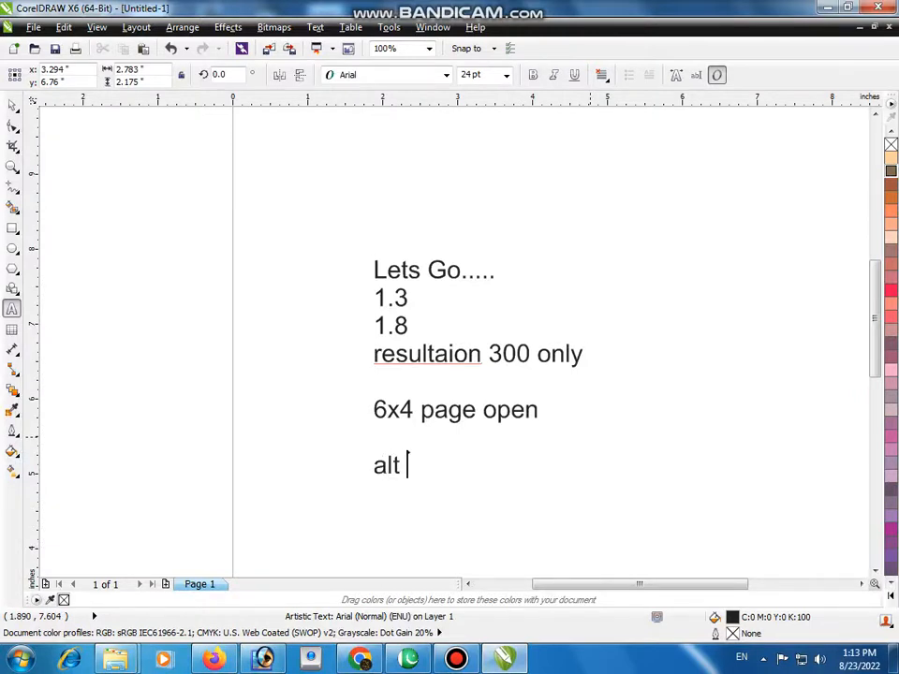
pyautogui.write(' button b')
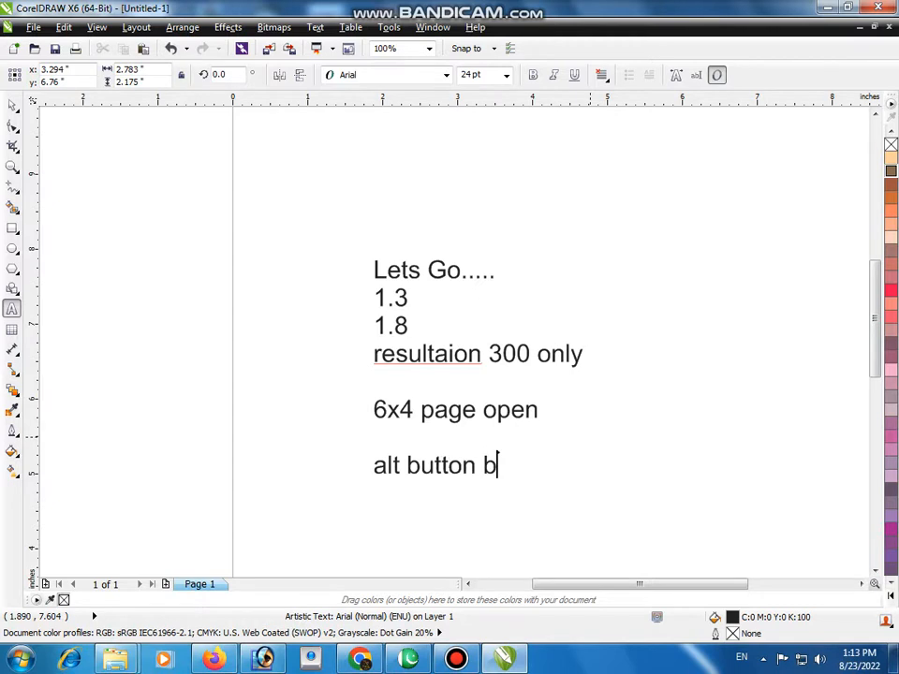
pyautogui.press('BackSpace')
pyautogui.write('press krna')
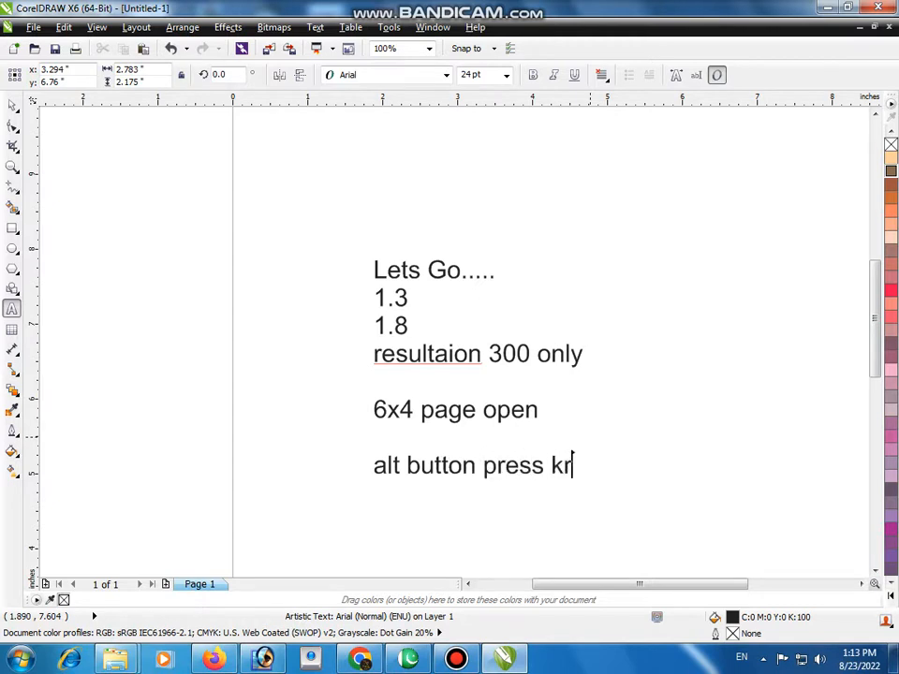
pyautogui.press('BackSpace')
pyautogui.press('BackSpace')
pyautogui.press('BackSpace')
pyautogui.press('BackSpace')
pyautogui.press('BackSpace')
pyautogui.write('and ')
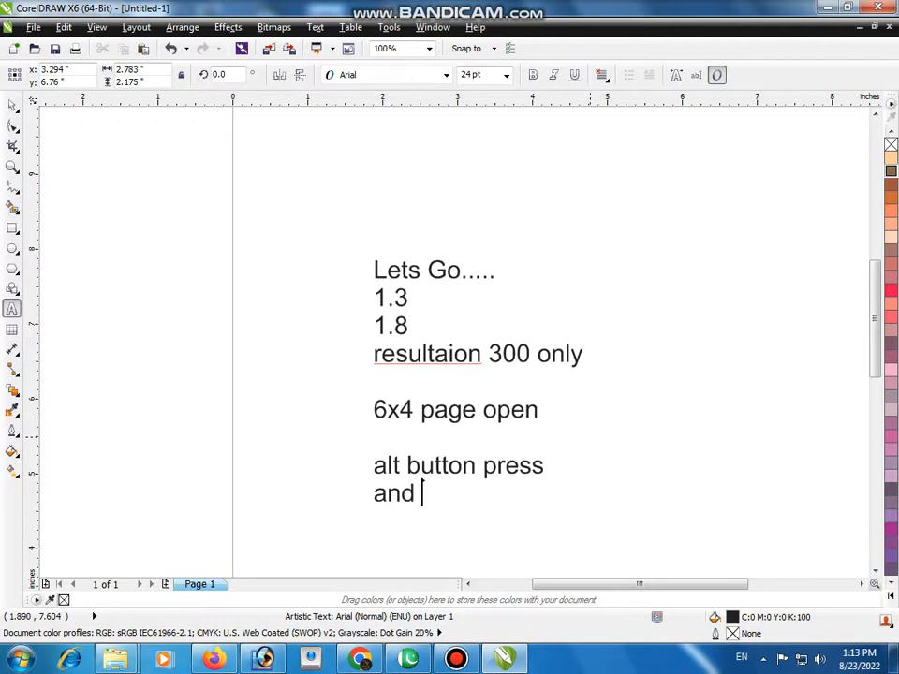
pyautogui.write('other photo ')
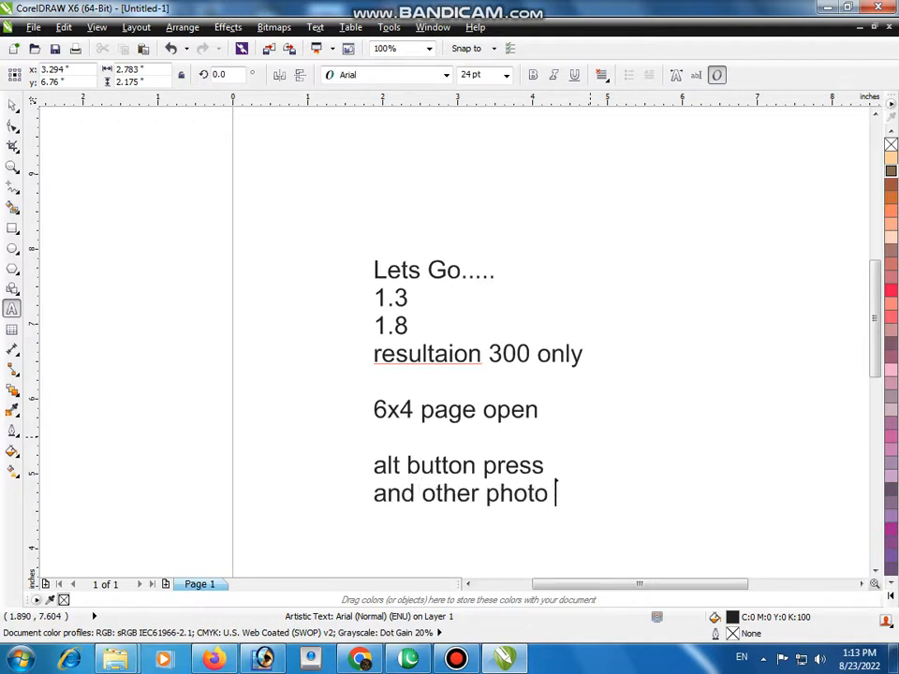
pyautogui.write('press')
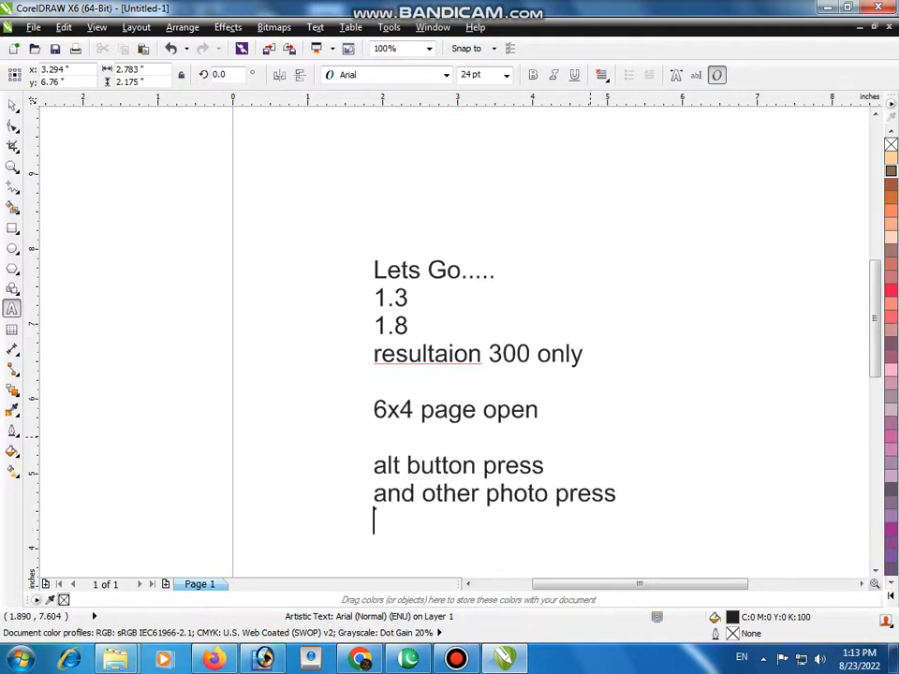
pyautogui.press('Return')
pyautogui.hotkey('alt', 'Tab')
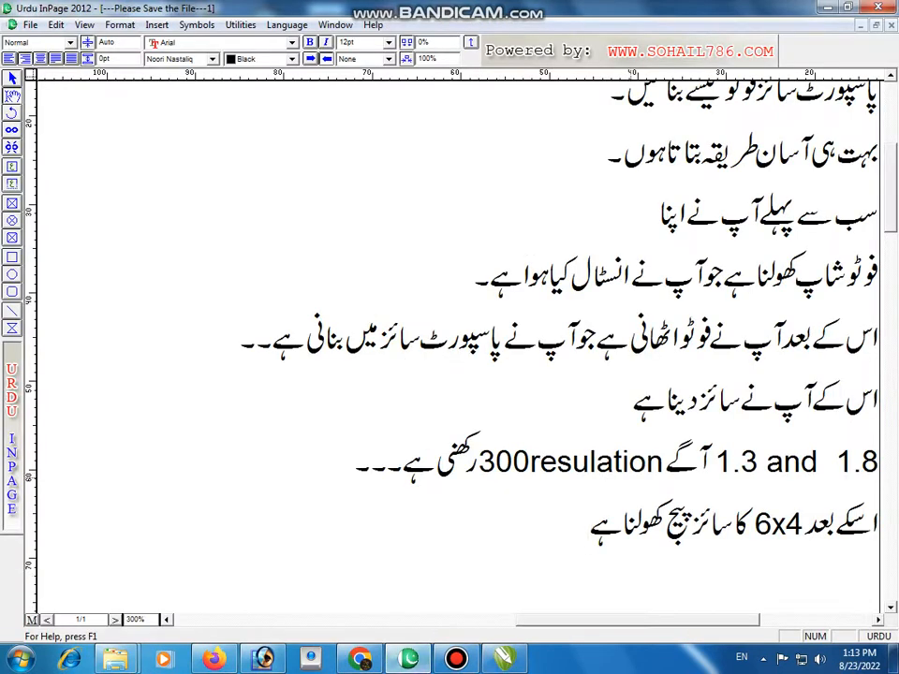